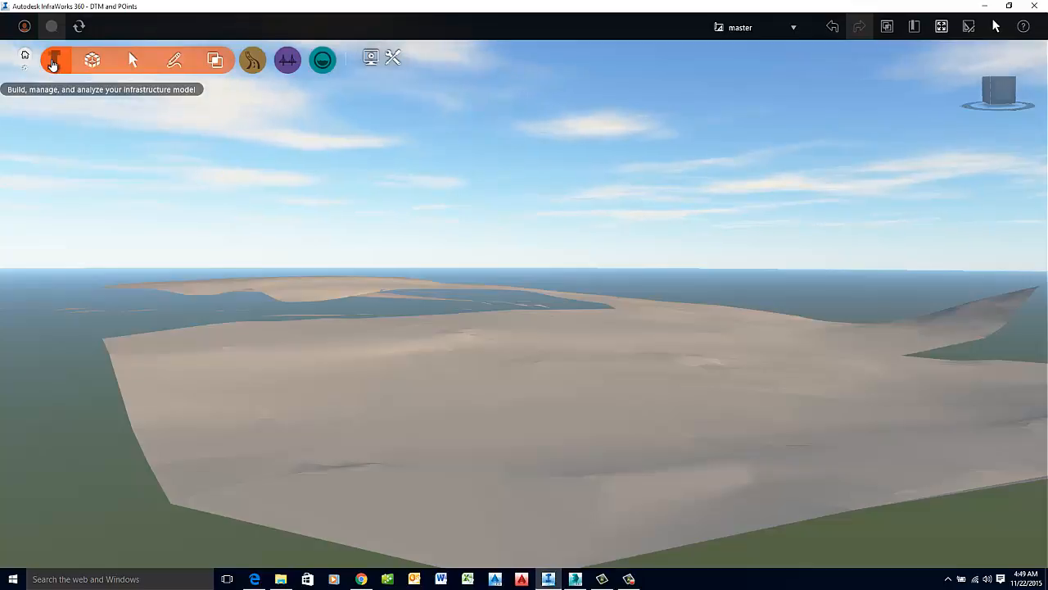
- Start adding a 3D model data source and browse to the _Models folder on the E: drive
mouse_move(93, 62)
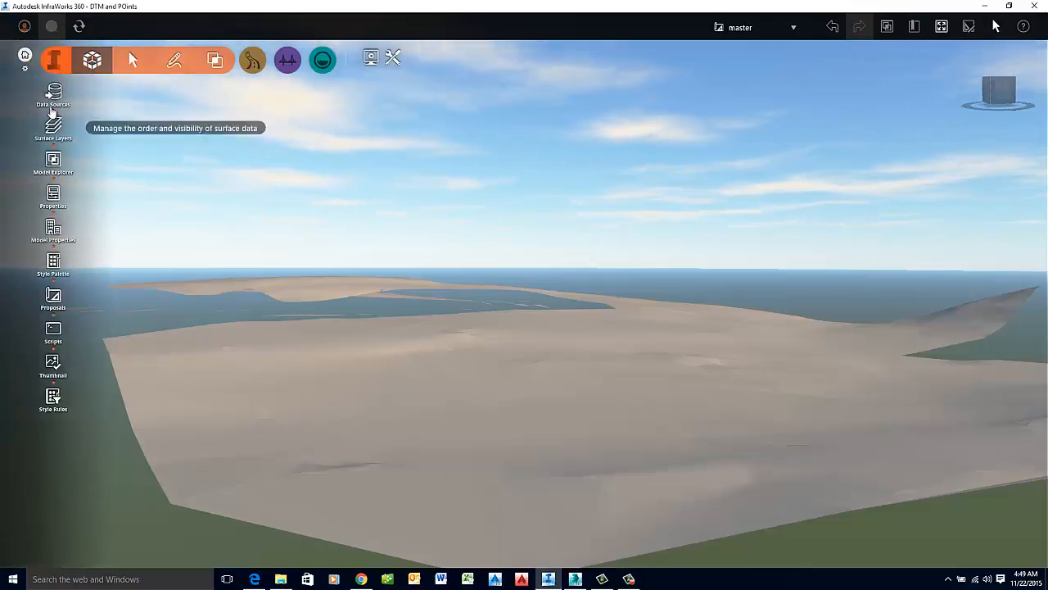
left_click(54, 96)
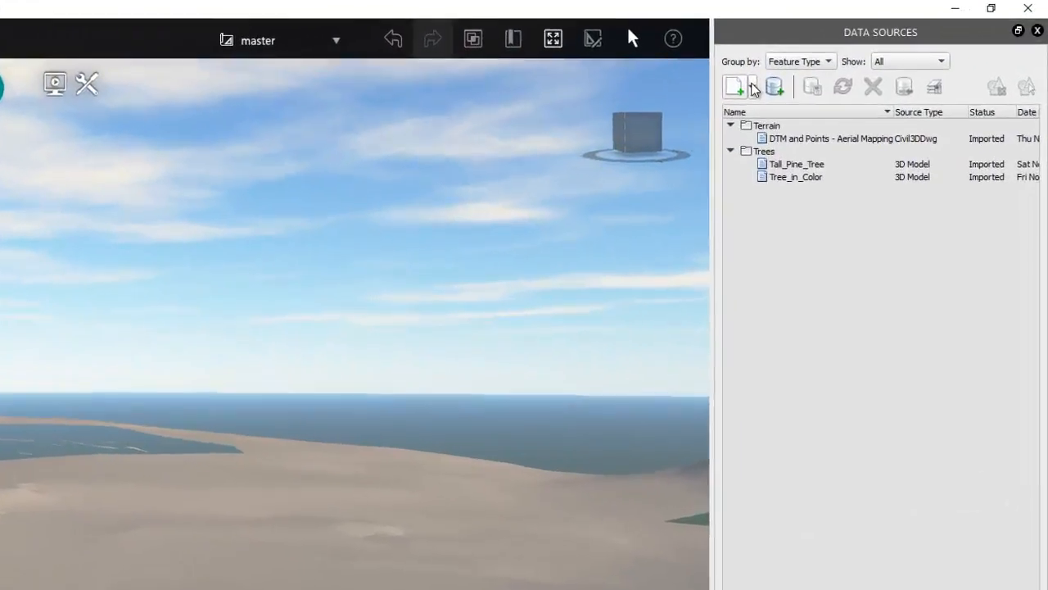
left_click(753, 88)
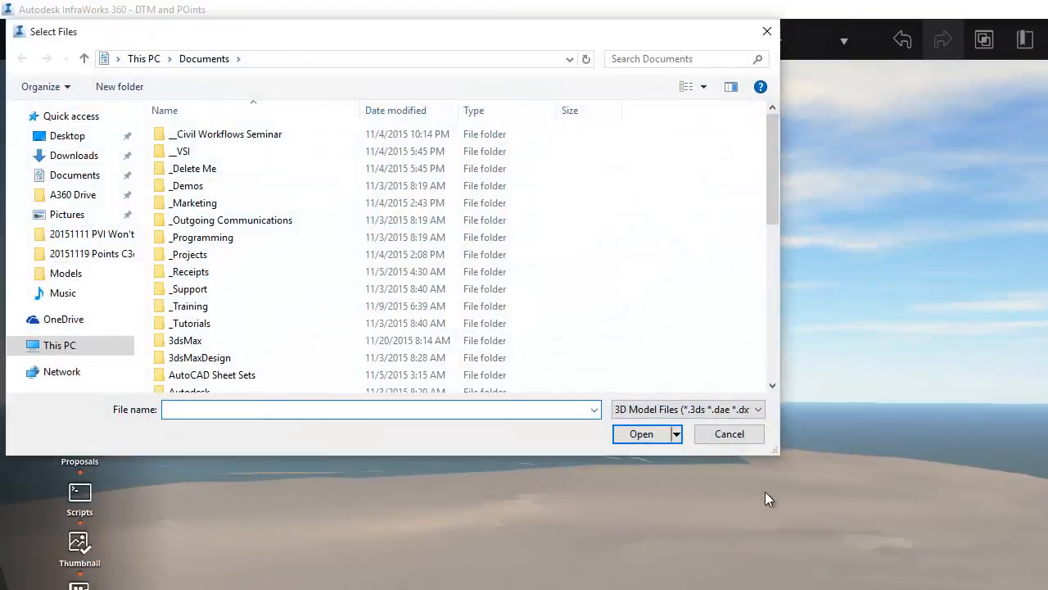
left_click(272, 59)
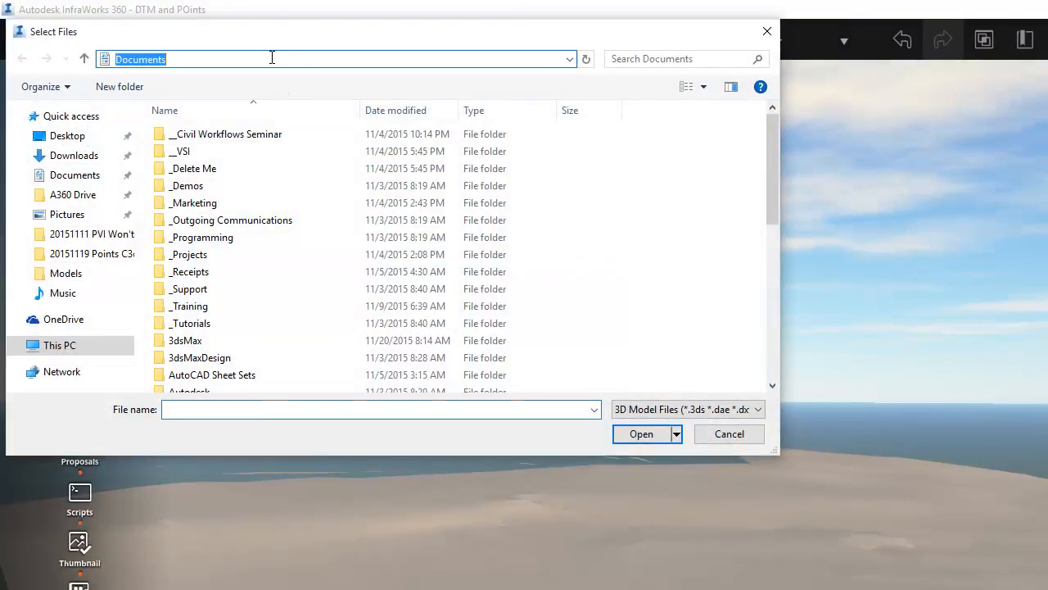
type("e:")
key("Return")
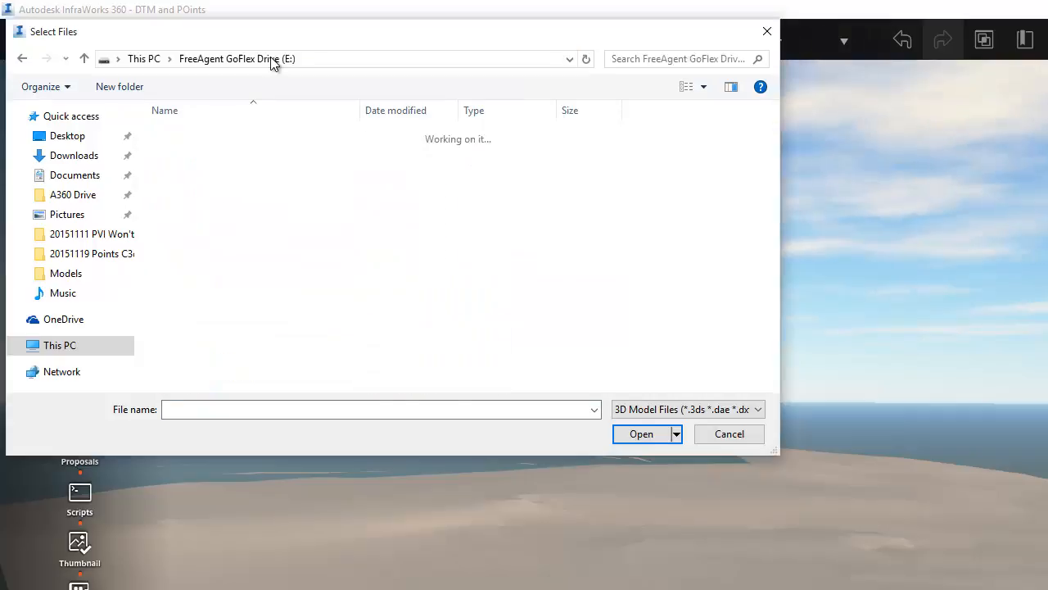
double_click(187, 254)
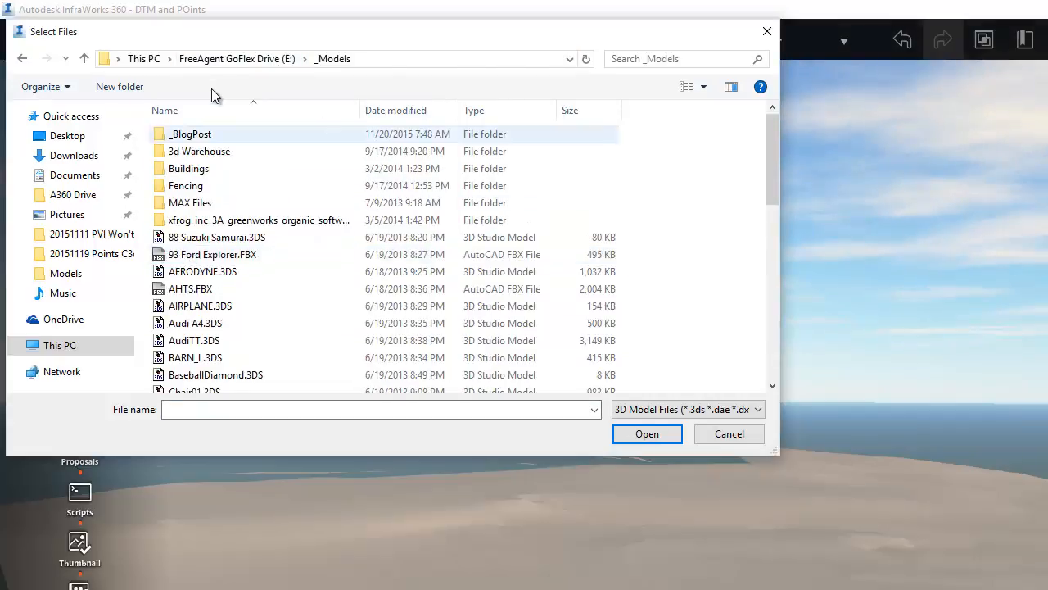
left_click_drag(212, 35, 457, 65)
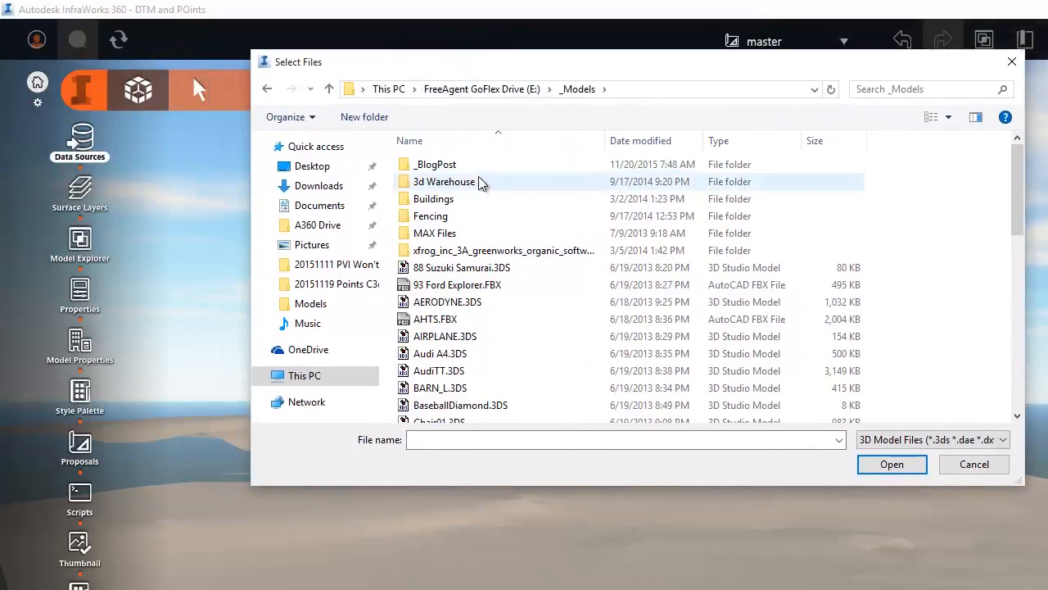
- Add 2378_3ds.3ds from the _BlogPost\Models folder as a data source
left_click(434, 168)
double_click(434, 168)
double_click(430, 168)
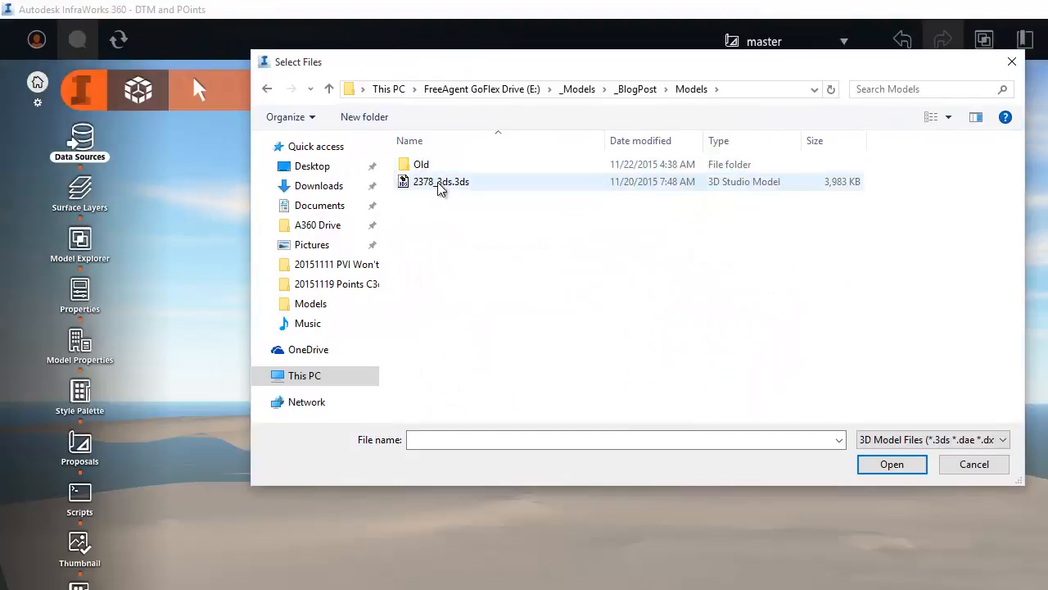
left_click(440, 183)
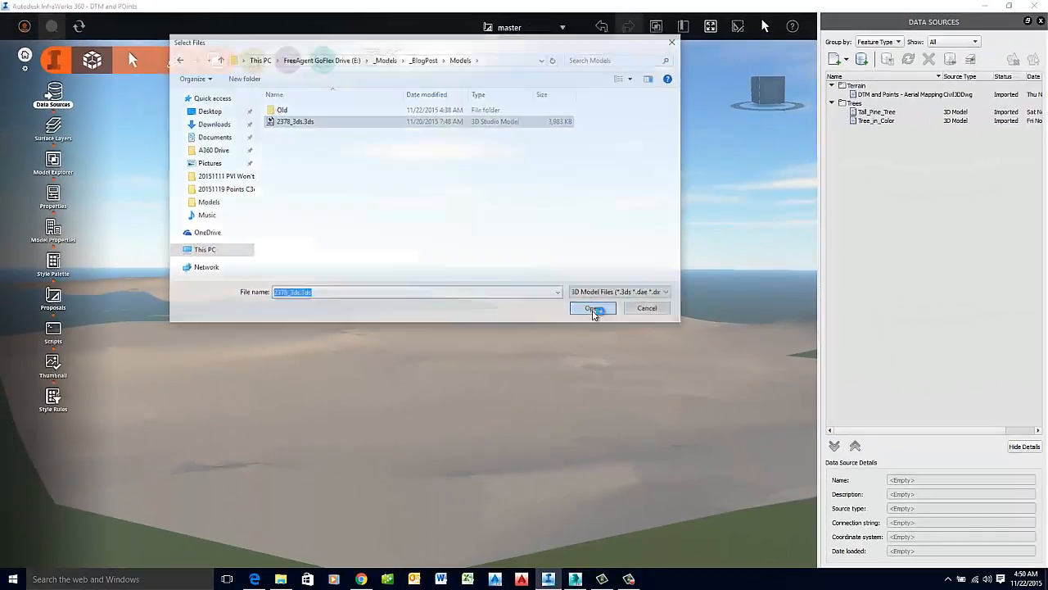
left_click(703, 367)
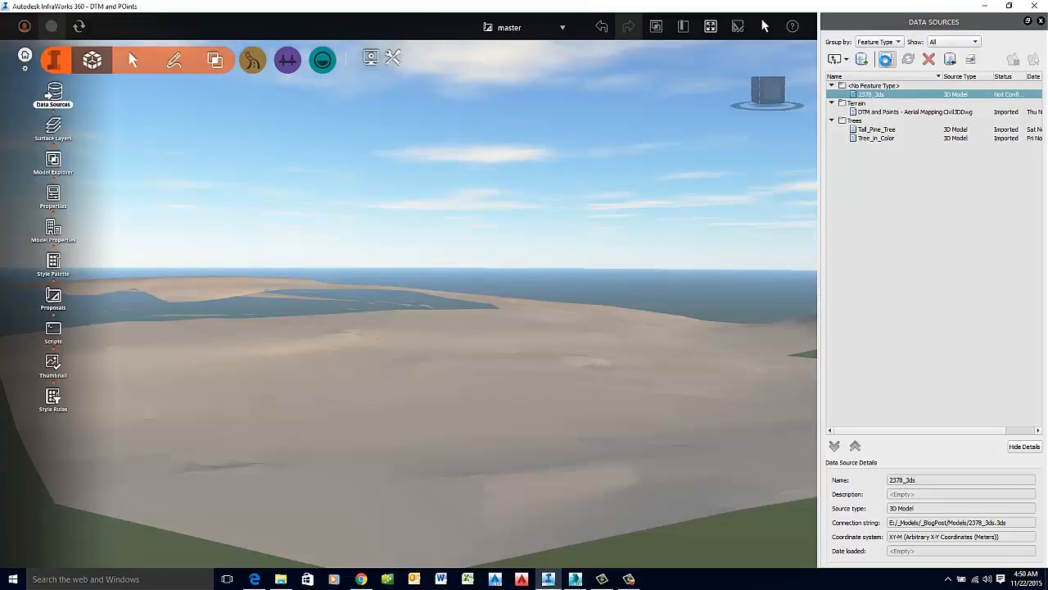
- Configure the 2378_3ds data source as type Trees and position it interactively on the terrain
left_click(886, 59)
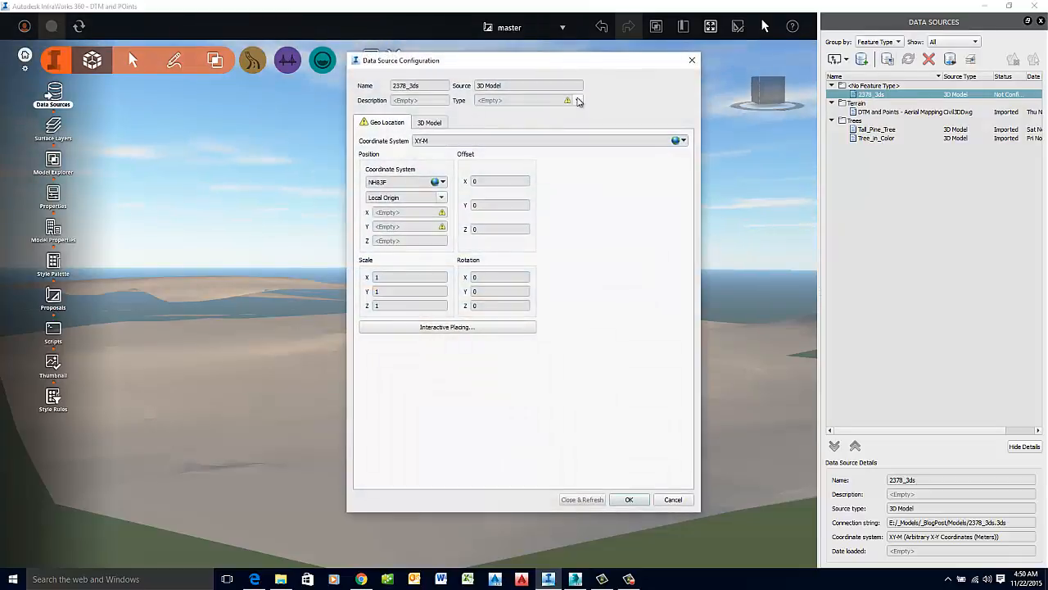
left_click(578, 100)
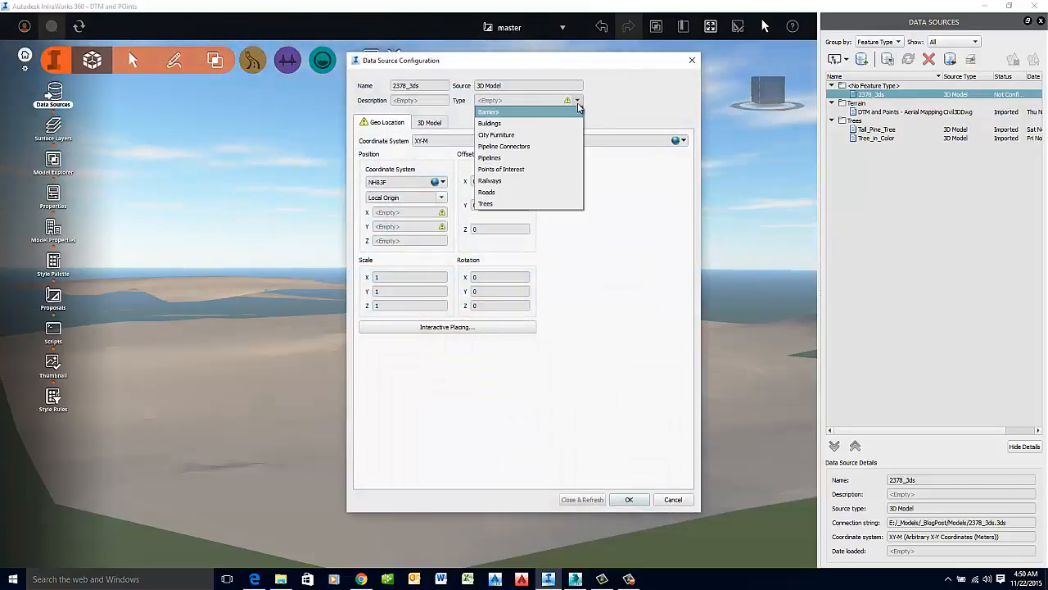
left_click(496, 204)
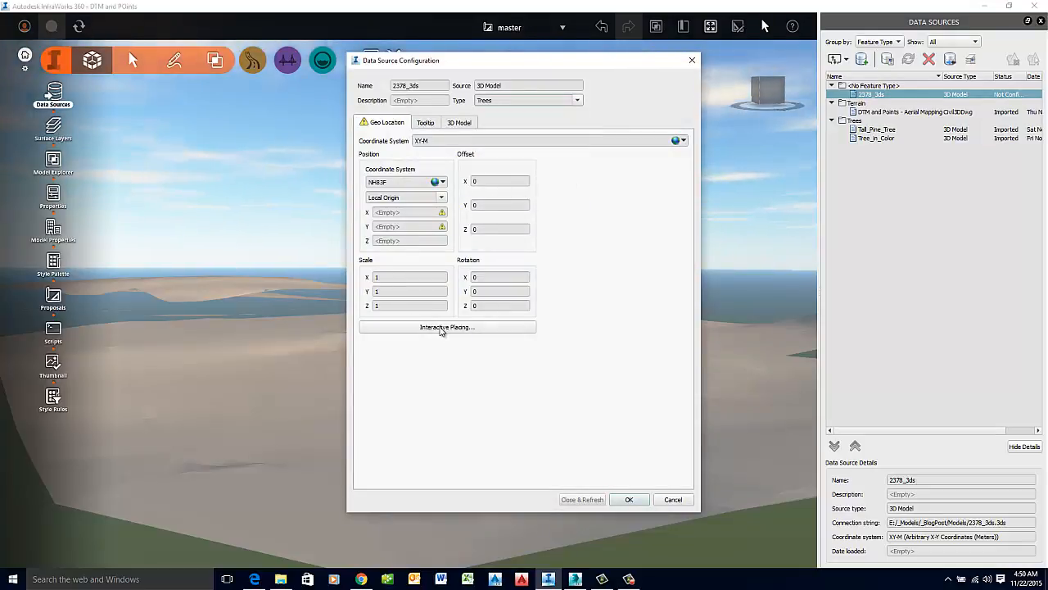
left_click(442, 327)
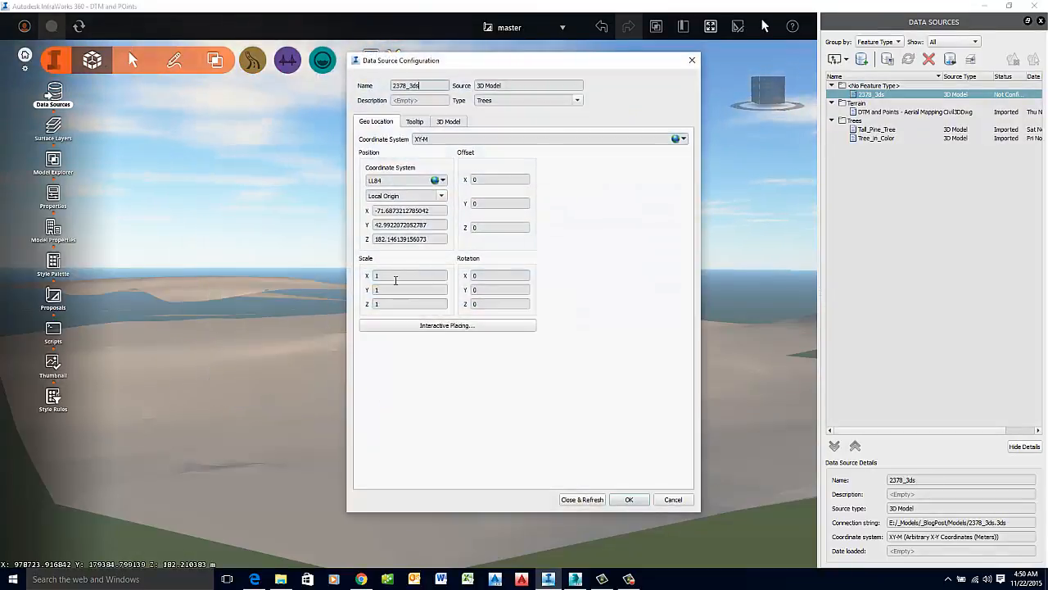
- Set the tree model's X, Y and Z scale to .01, closing the configuration and refreshing the data source
type(".0")
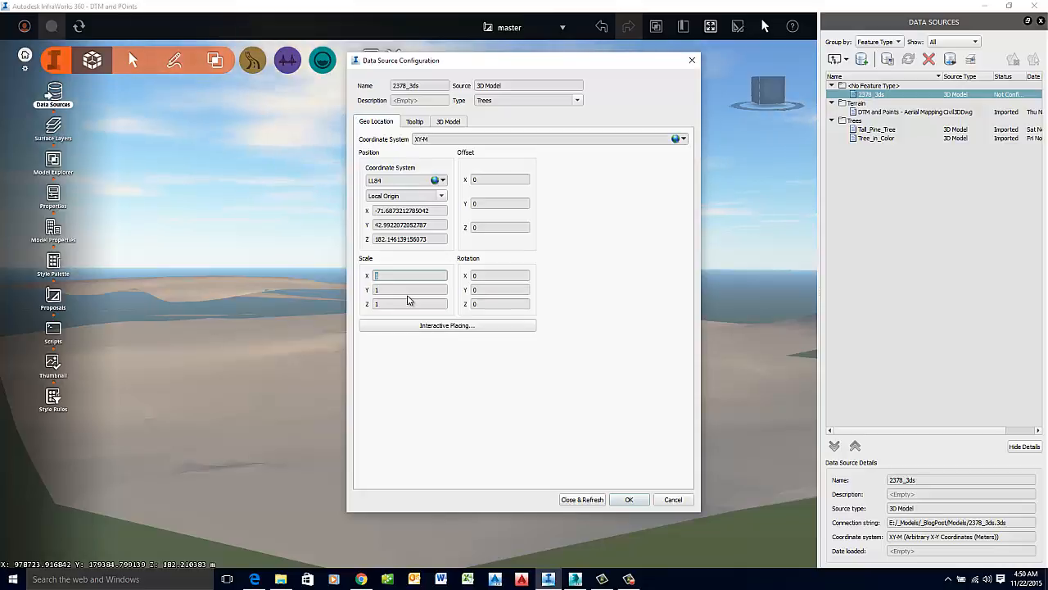
type("1")
key("Tab")
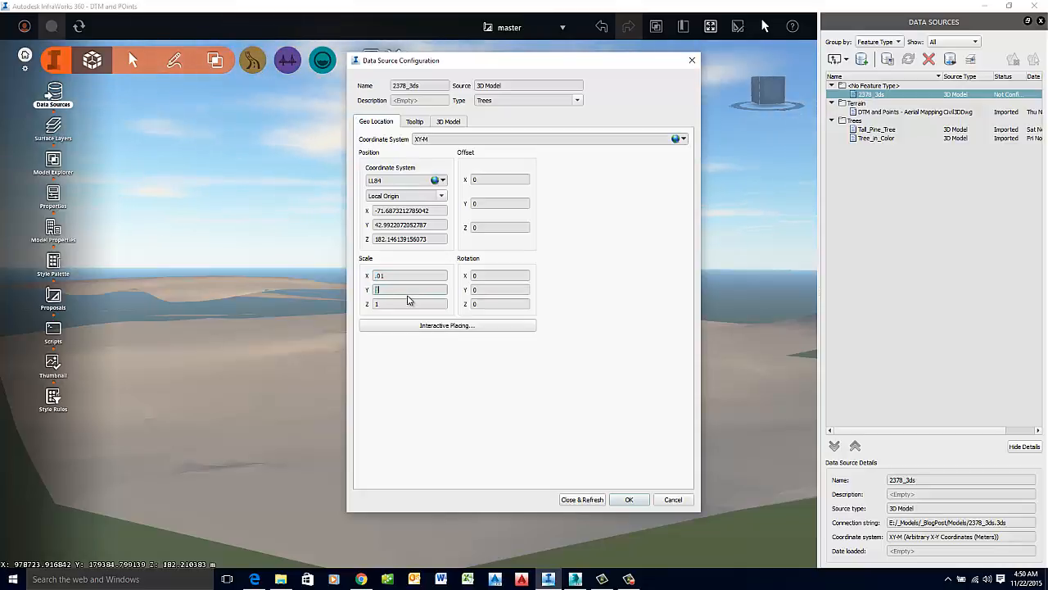
type(".01")
key("Tab")
type(".0")
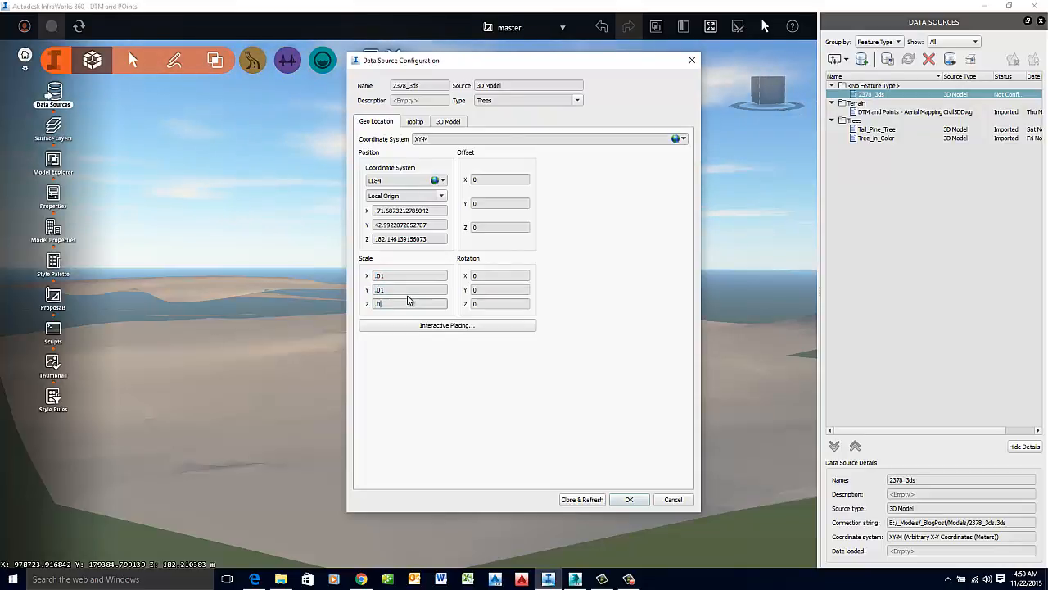
type("1")
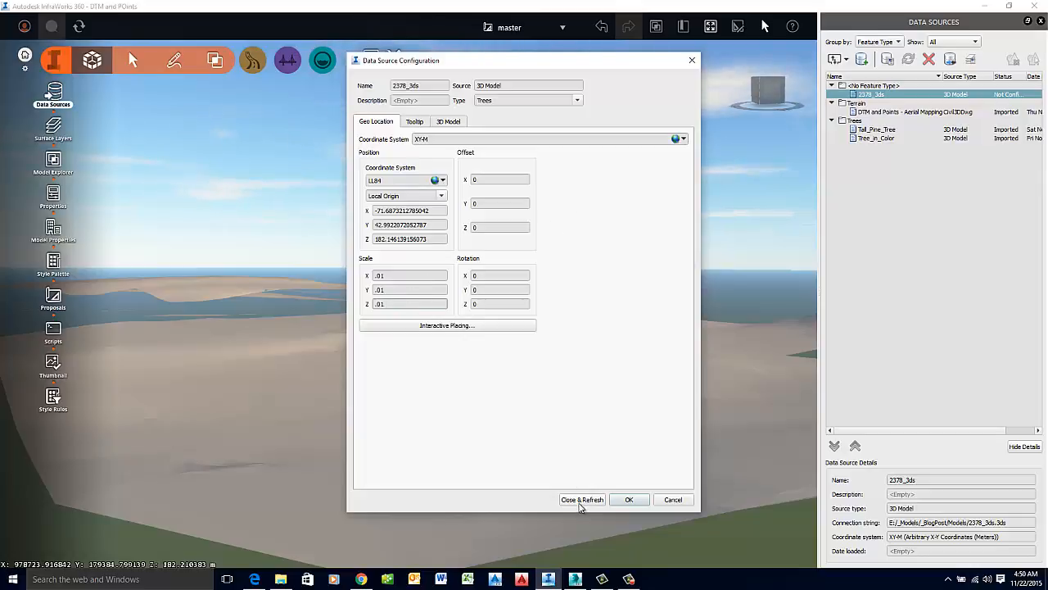
left_click(581, 501)
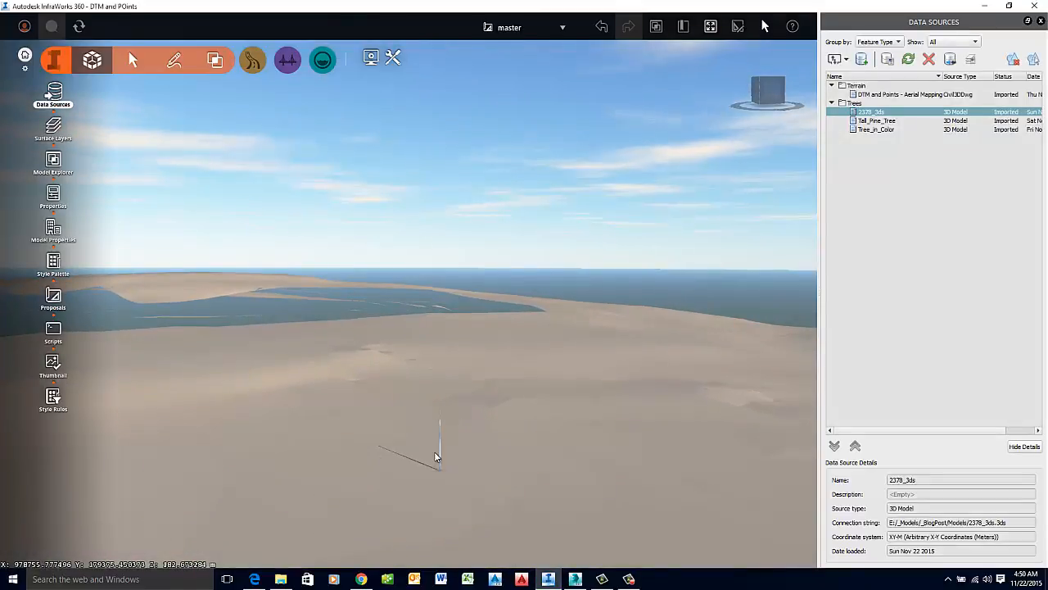
- Inspect the placed tree up close and delete it from the terrain
scroll(444, 522, "down", 3)
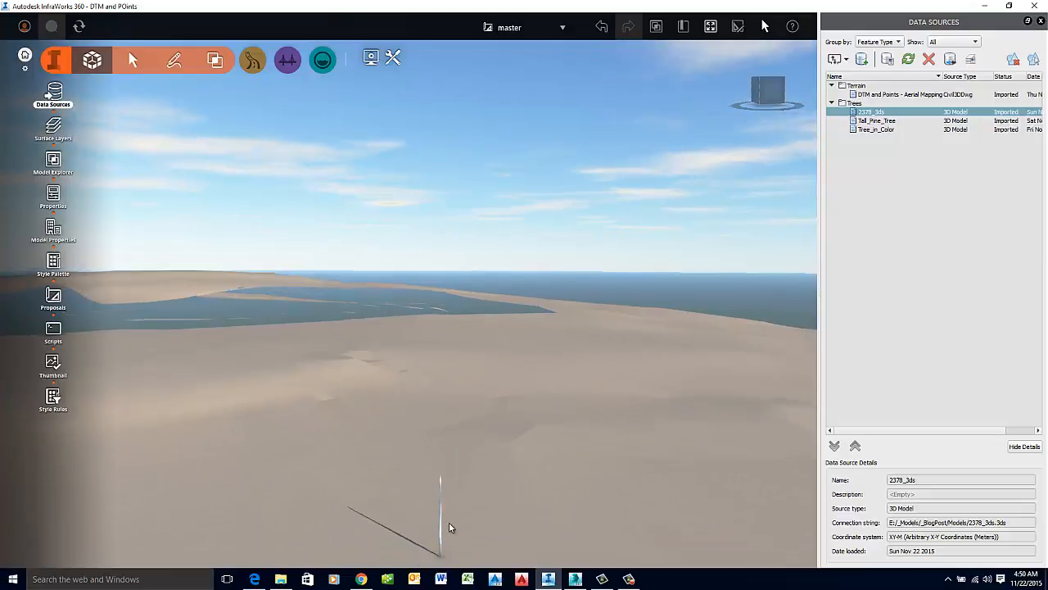
left_click_drag(448, 523, 448, 528)
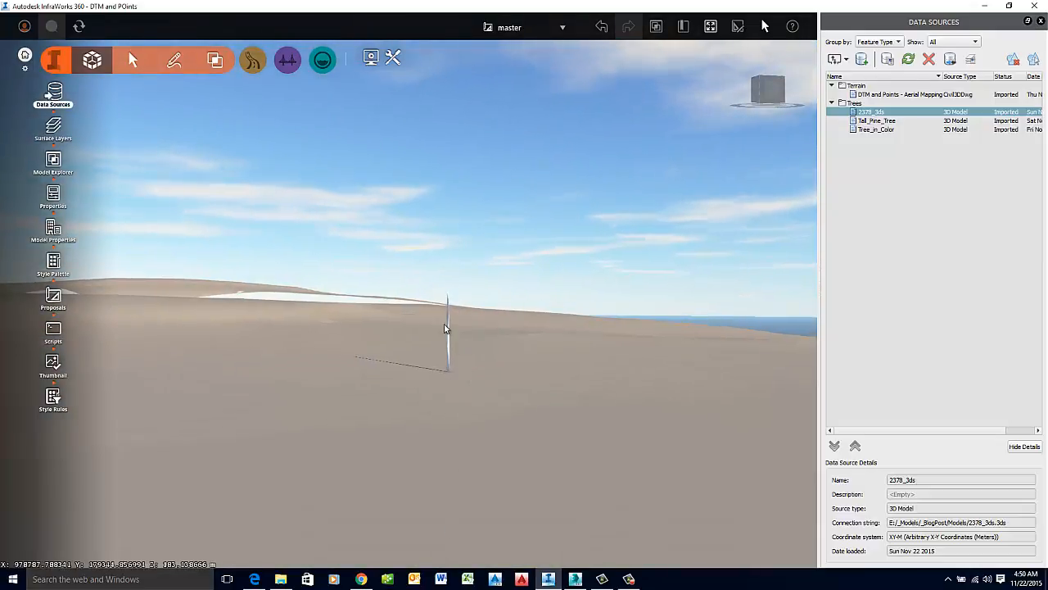
scroll(446, 328, "up", 5)
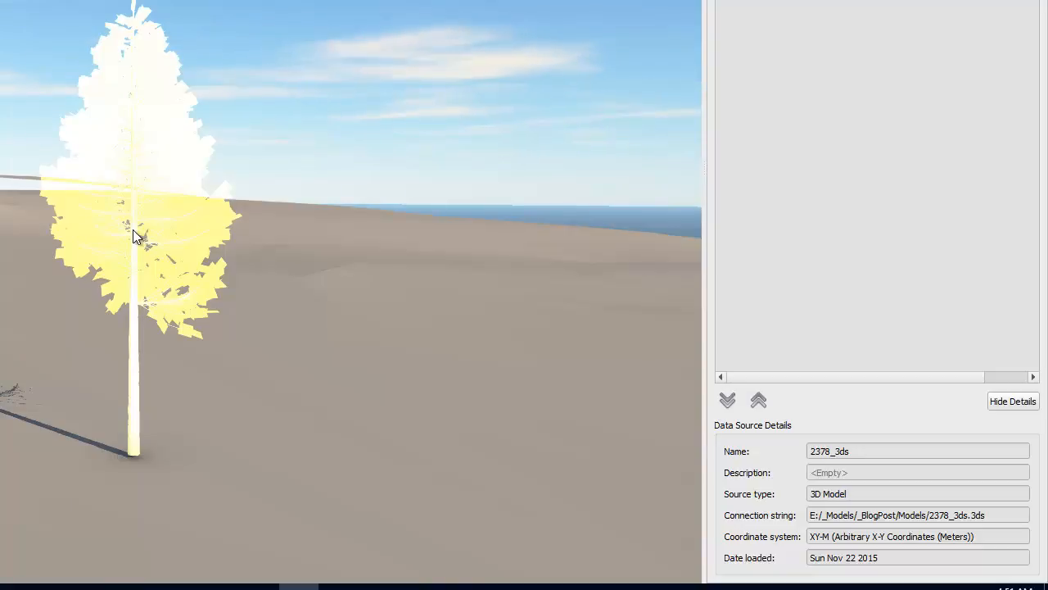
key("Delete")
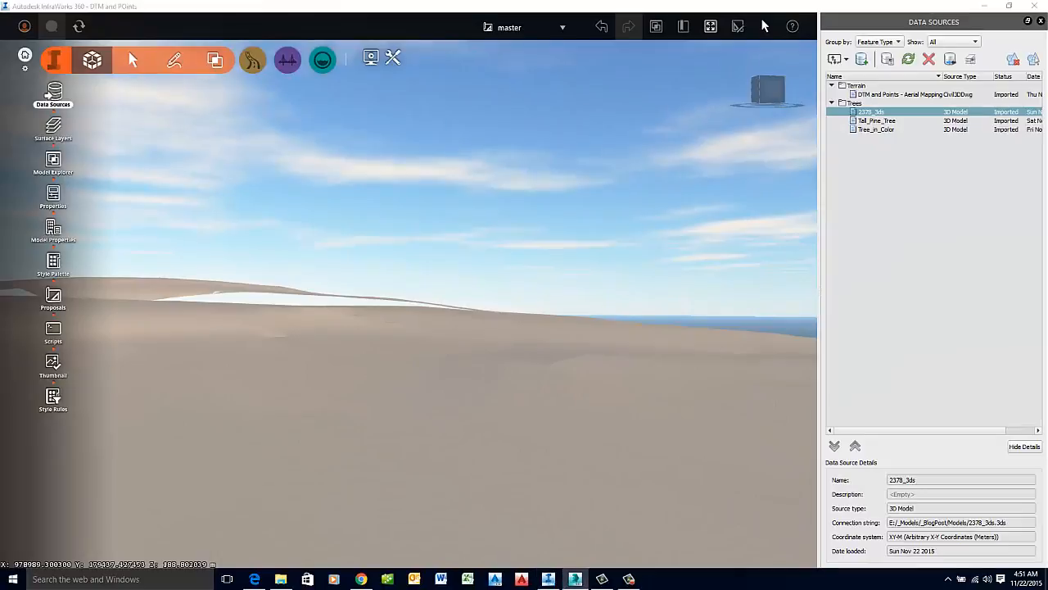
- Switch to 3ds Max, start opening a file and browse to _Models\_BlogPost\Models on the E: drive
left_click_drag(0, 188, 318, 2)
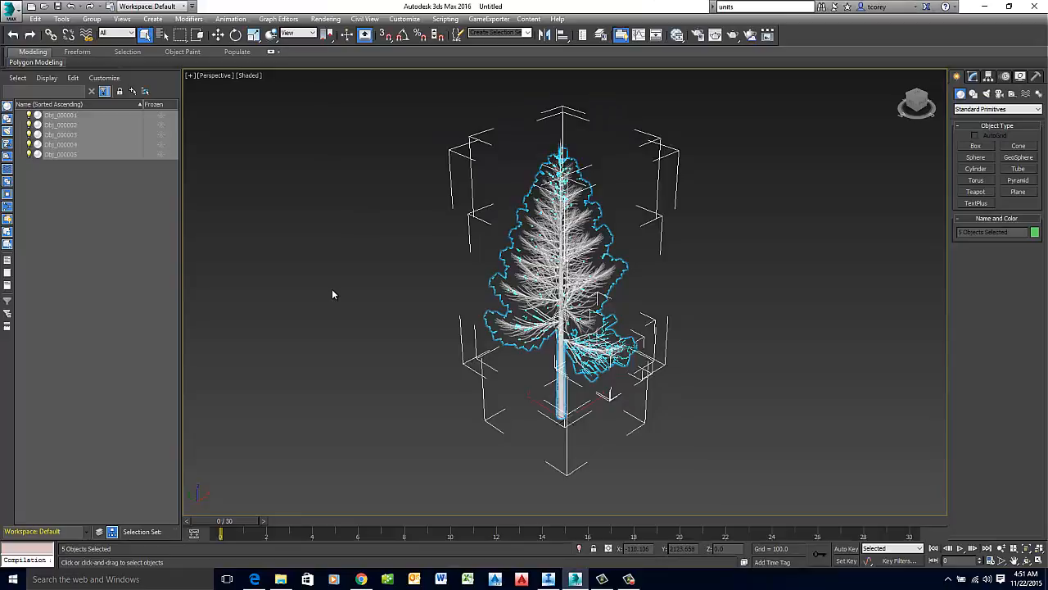
left_click(44, 6)
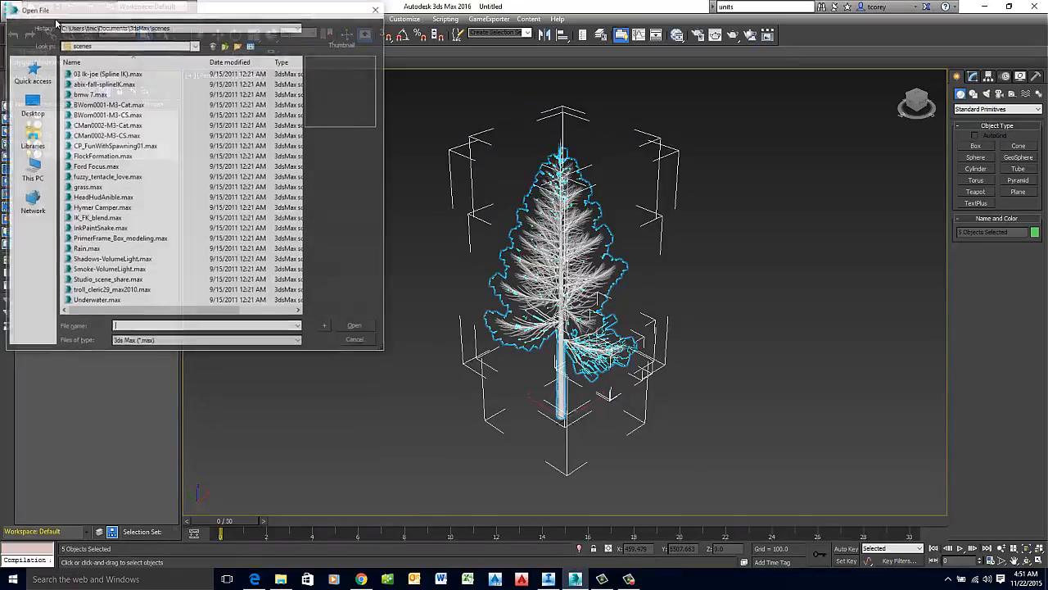
left_click(168, 327)
type("e")
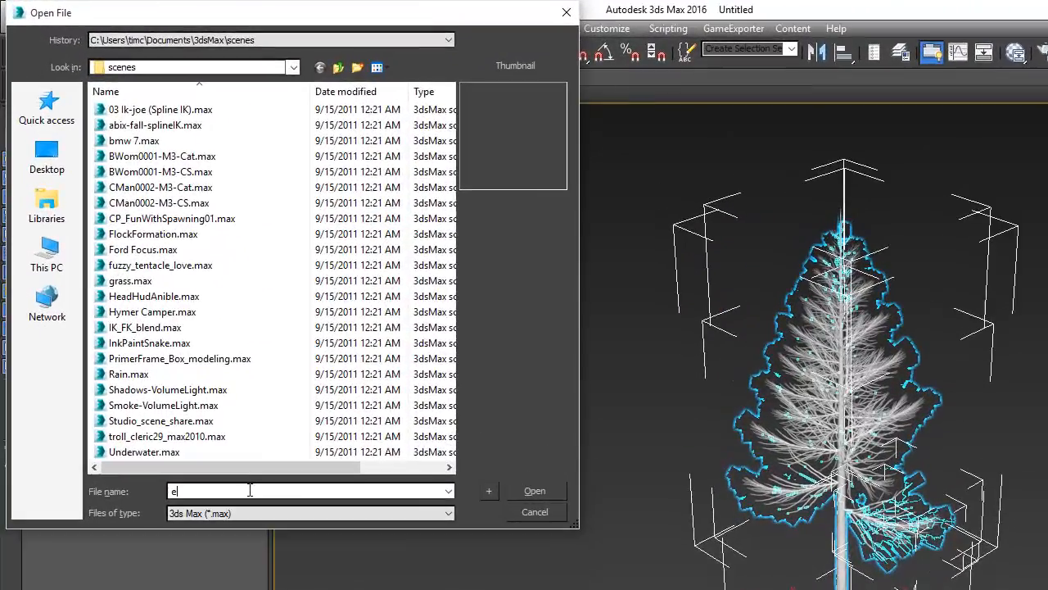
type(":")
key("Return")
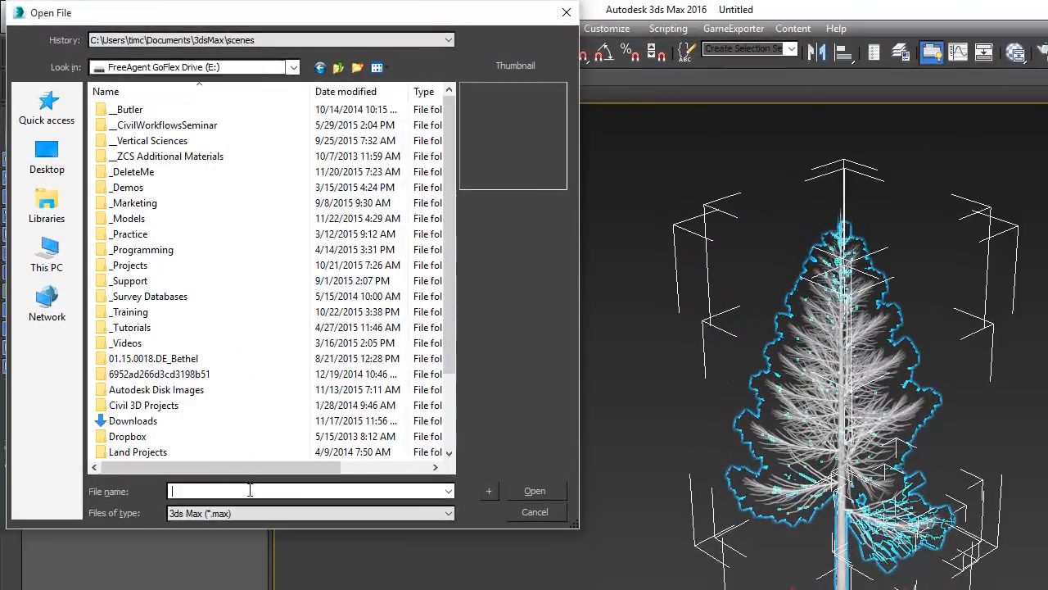
double_click(141, 220)
double_click(133, 110)
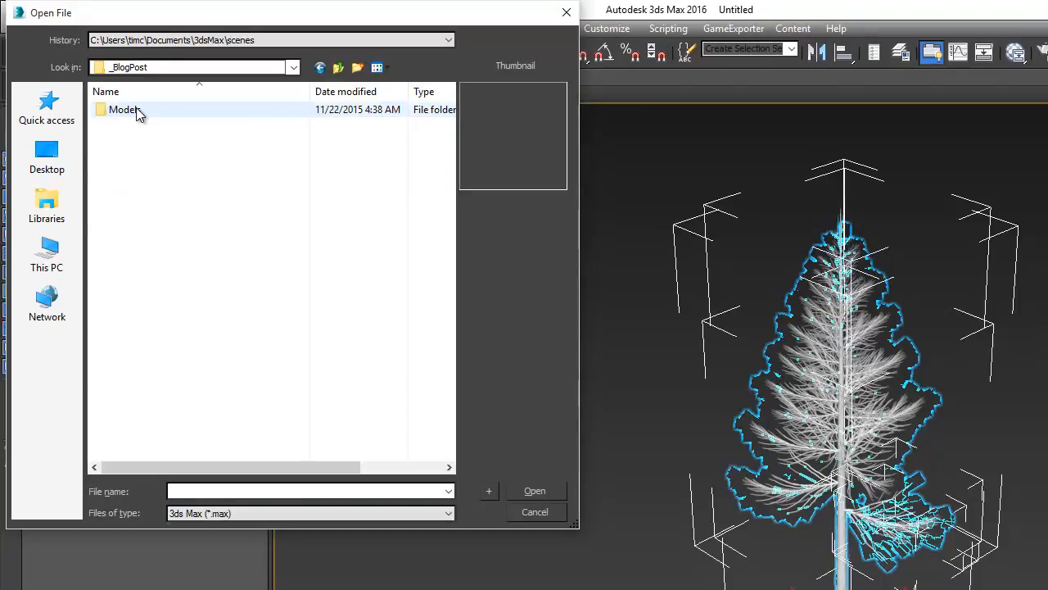
double_click(137, 114)
- List all file types and open 2378_3ds.3ds, completely replacing the current scene and converting units
left_click(271, 513)
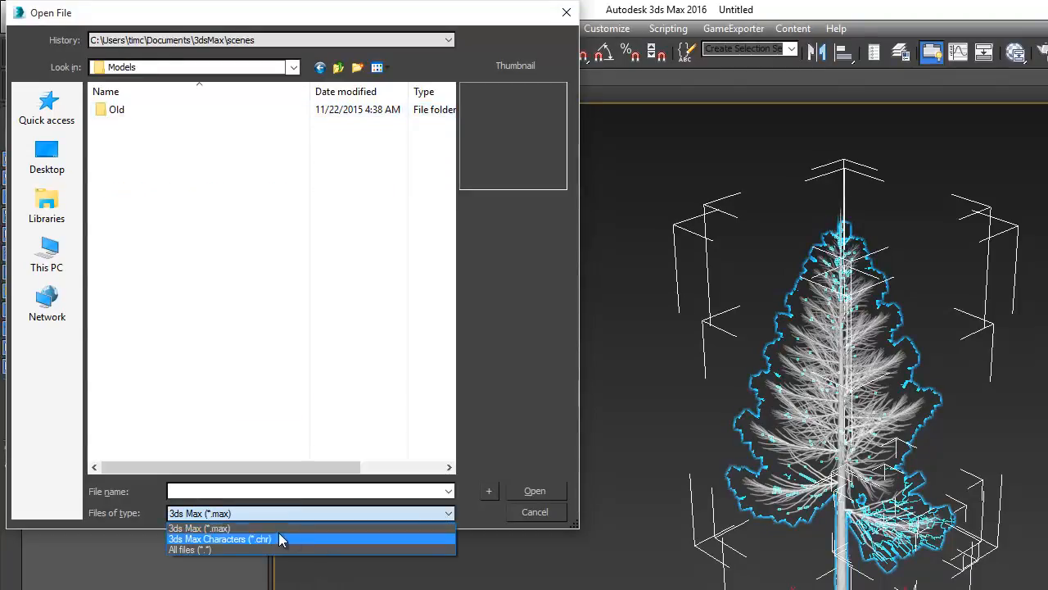
left_click(194, 553)
left_click(136, 125)
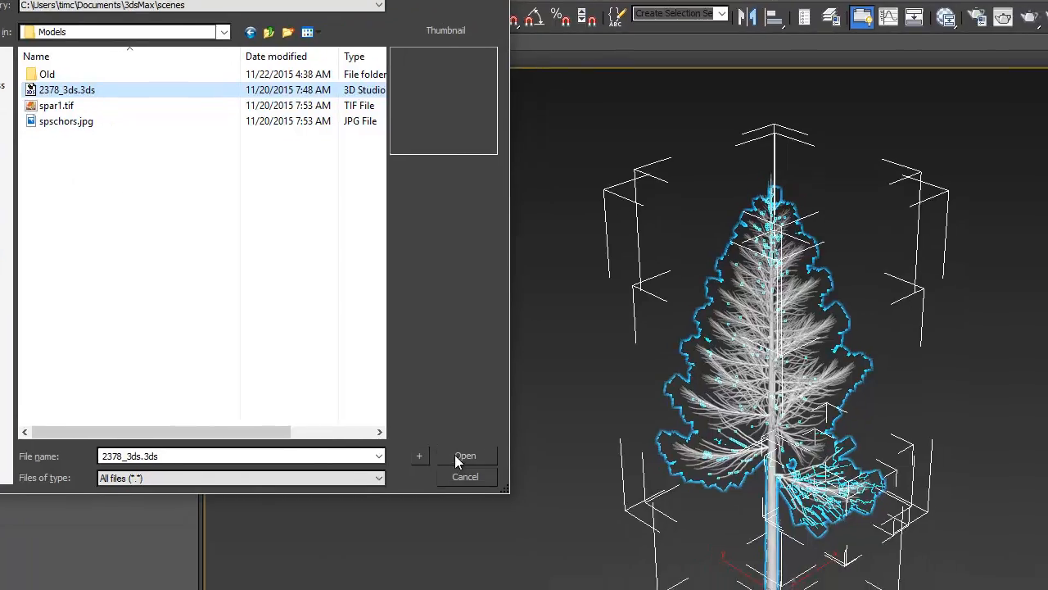
left_click(460, 457)
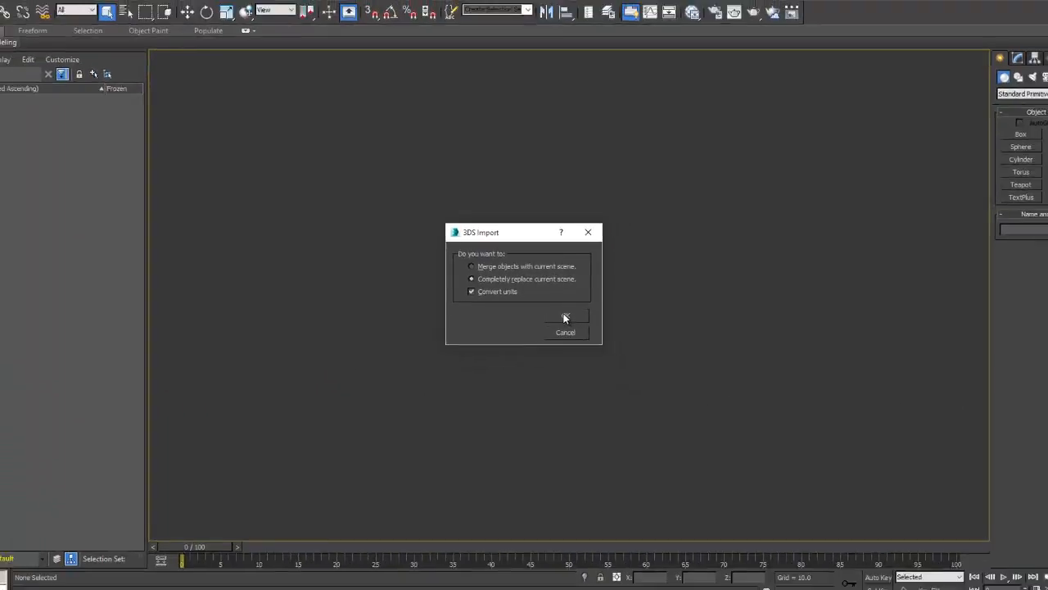
left_click(564, 318)
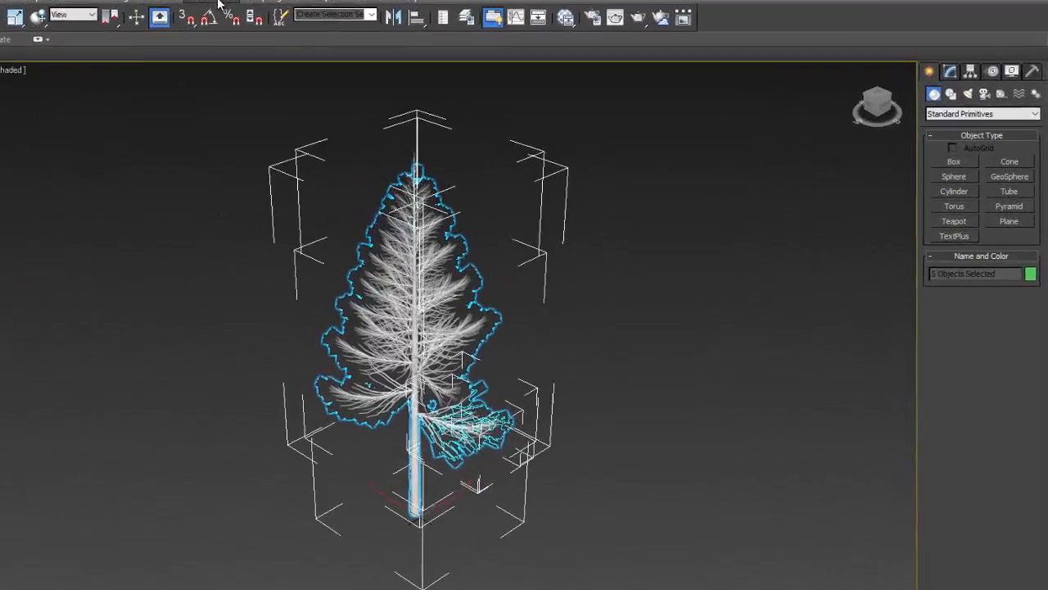
- Set the scene's display units to US Standard with Decimal Feet
left_click(218, 4)
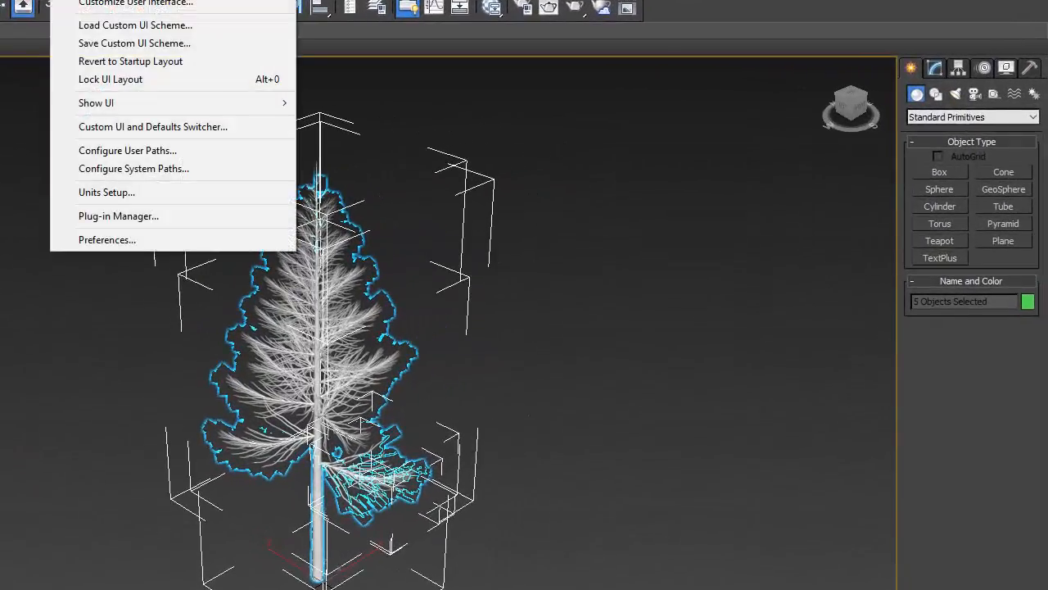
left_click(115, 192)
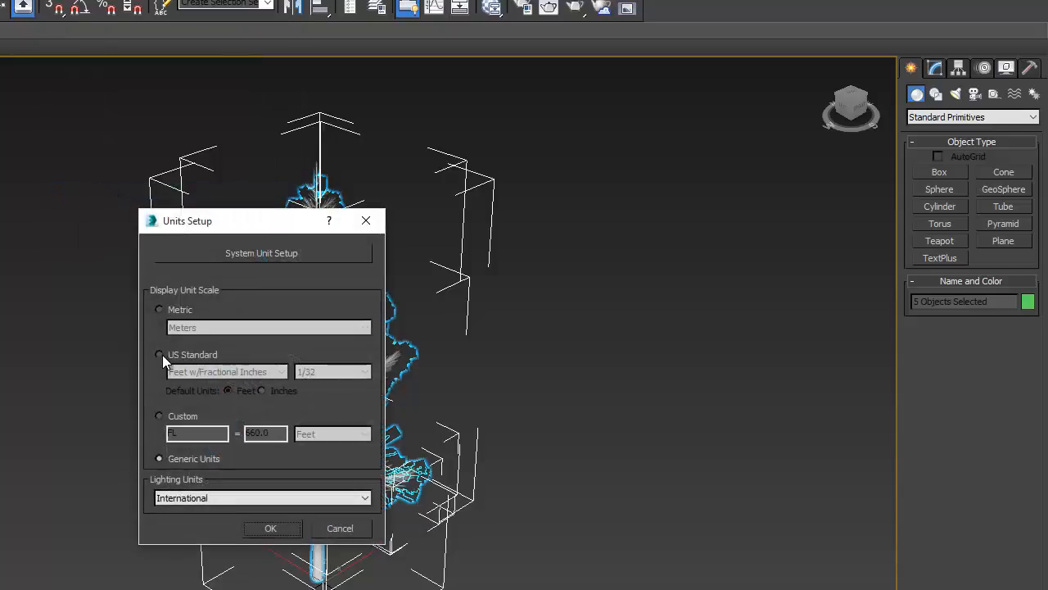
left_click(161, 355)
left_click(281, 371)
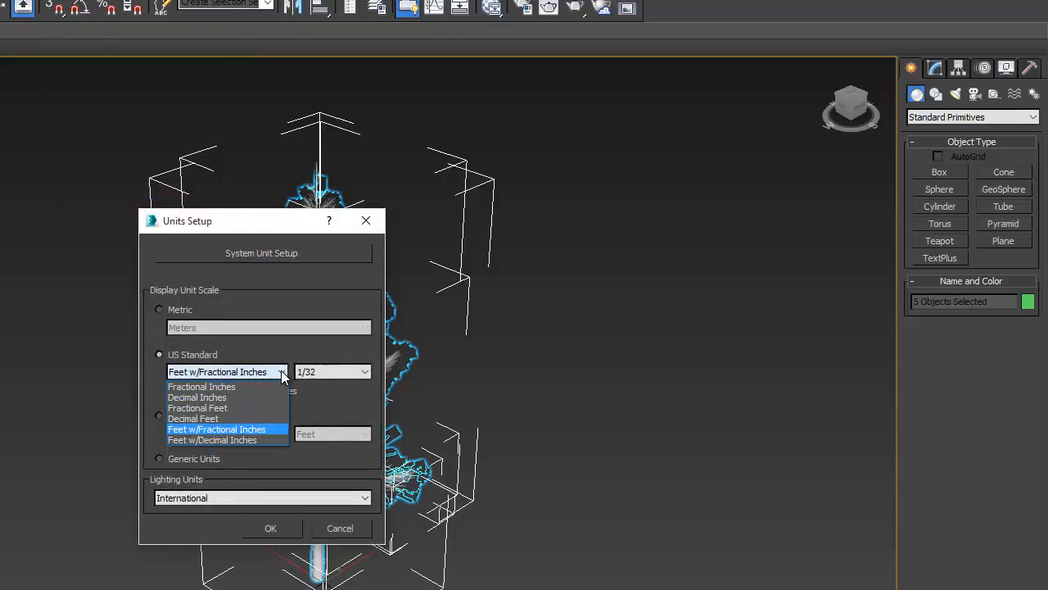
left_click(212, 420)
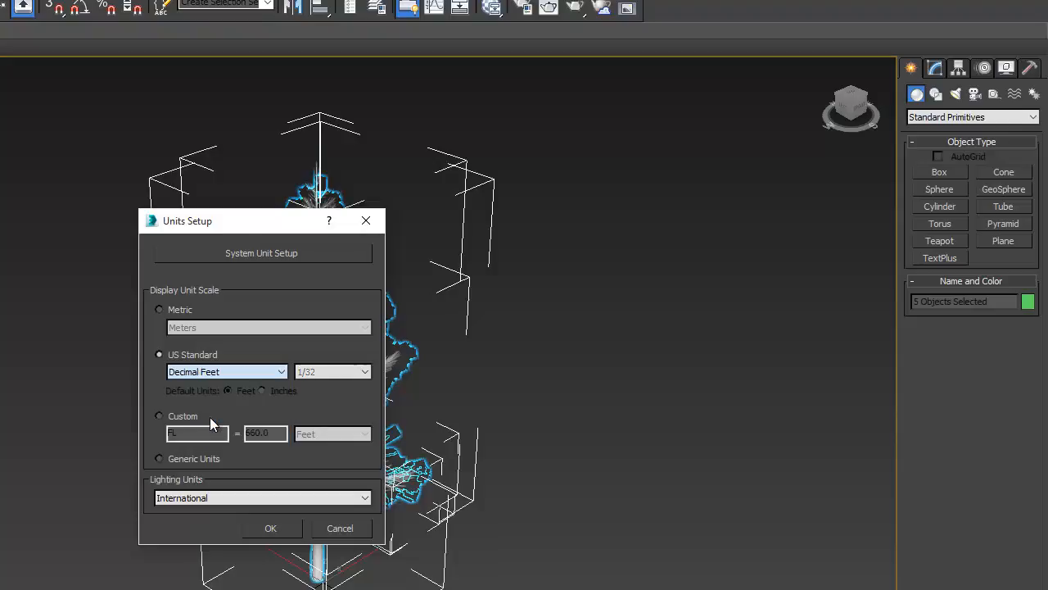
left_click(265, 528)
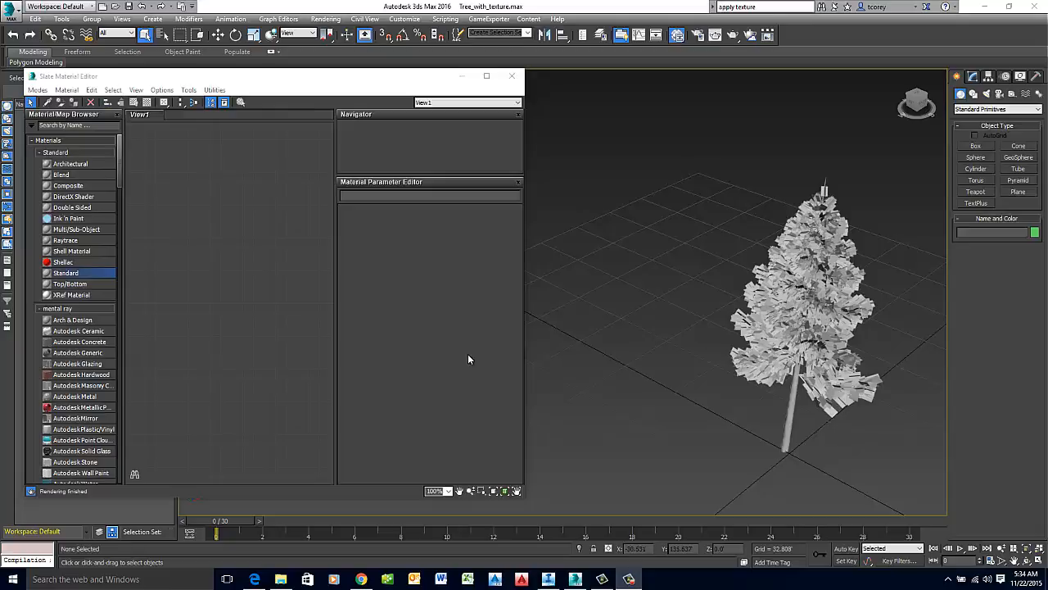
- Reopen the Slate Material Editor, add a Standard material to the view and name it Branches
left_click(512, 75)
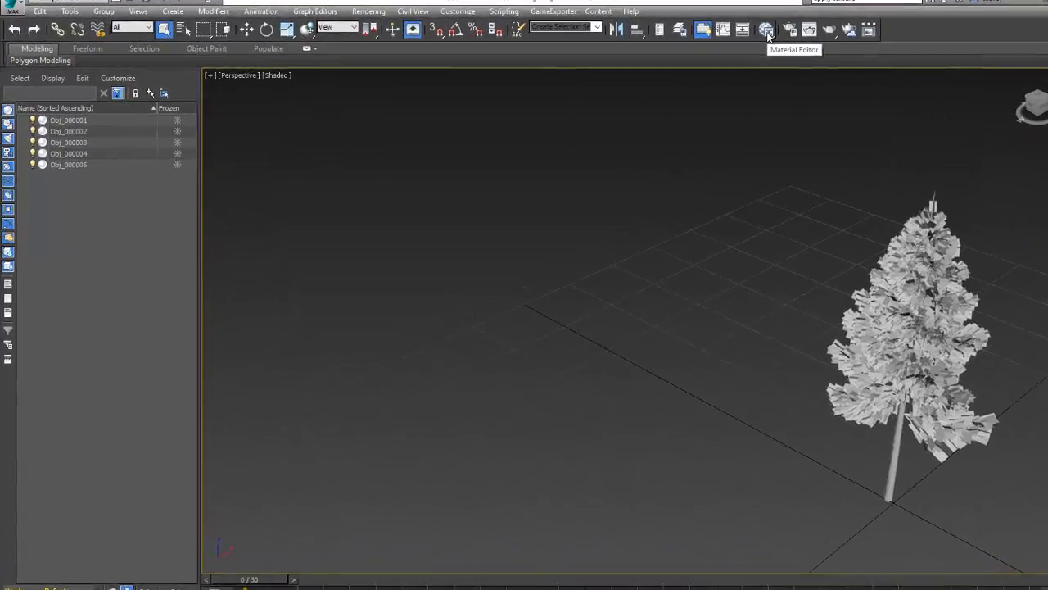
left_click(818, 27)
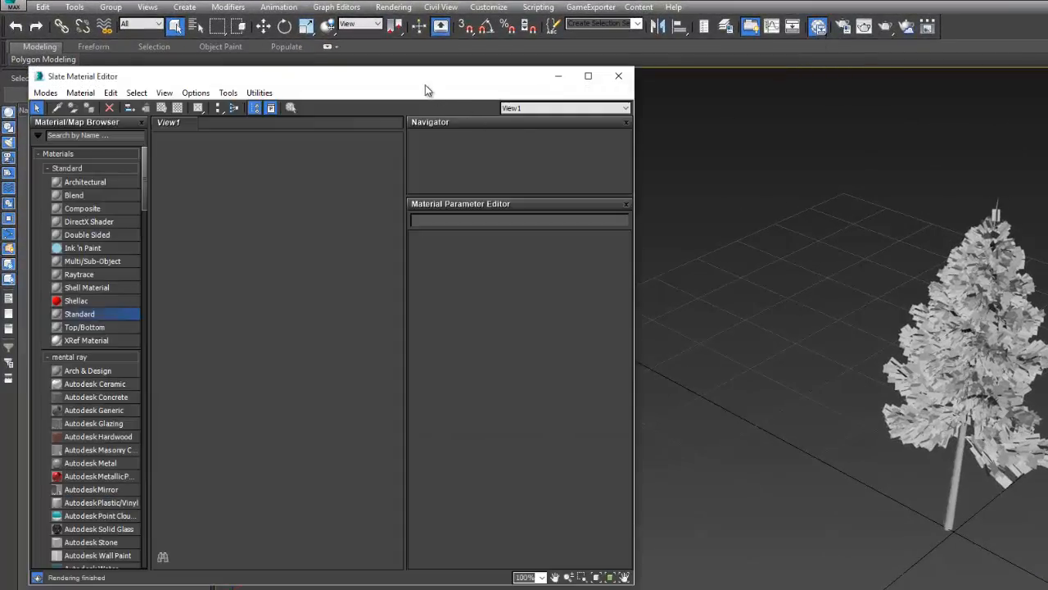
left_click_drag(425, 90, 435, 62)
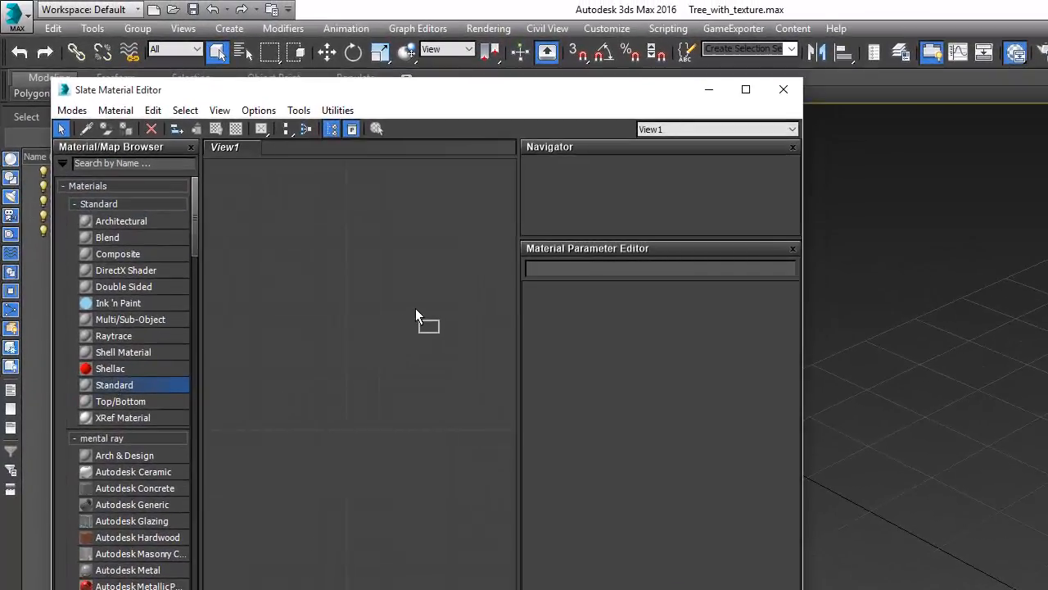
left_click_drag(416, 310, 440, 201)
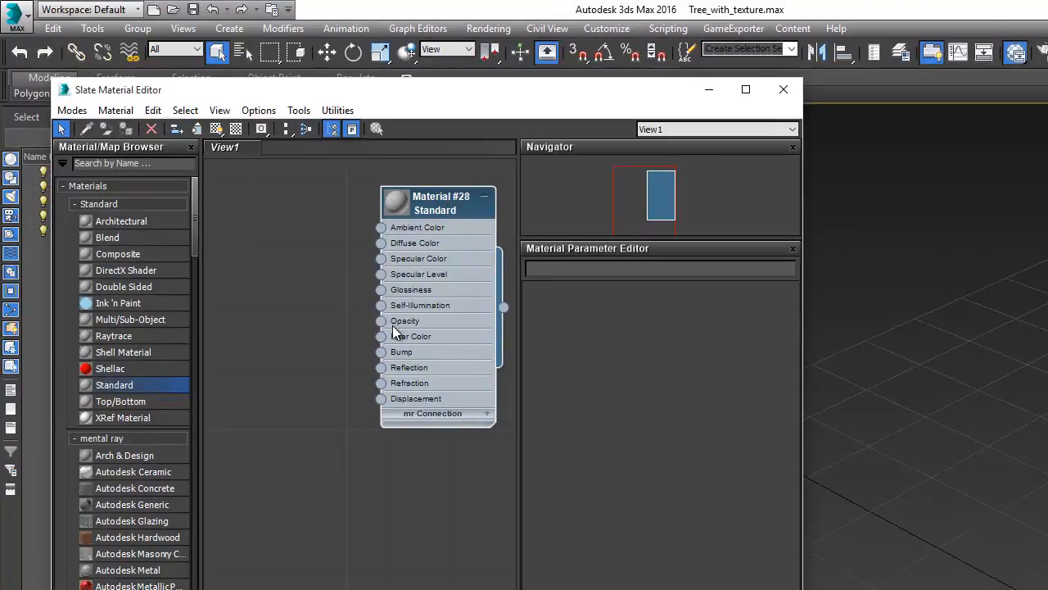
double_click(436, 207)
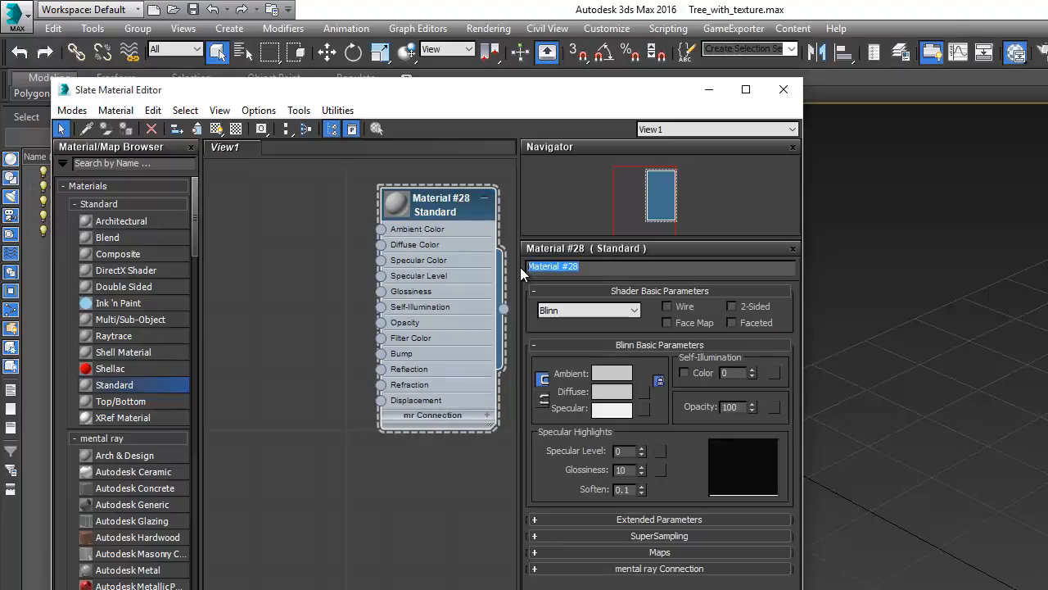
type("Branc")
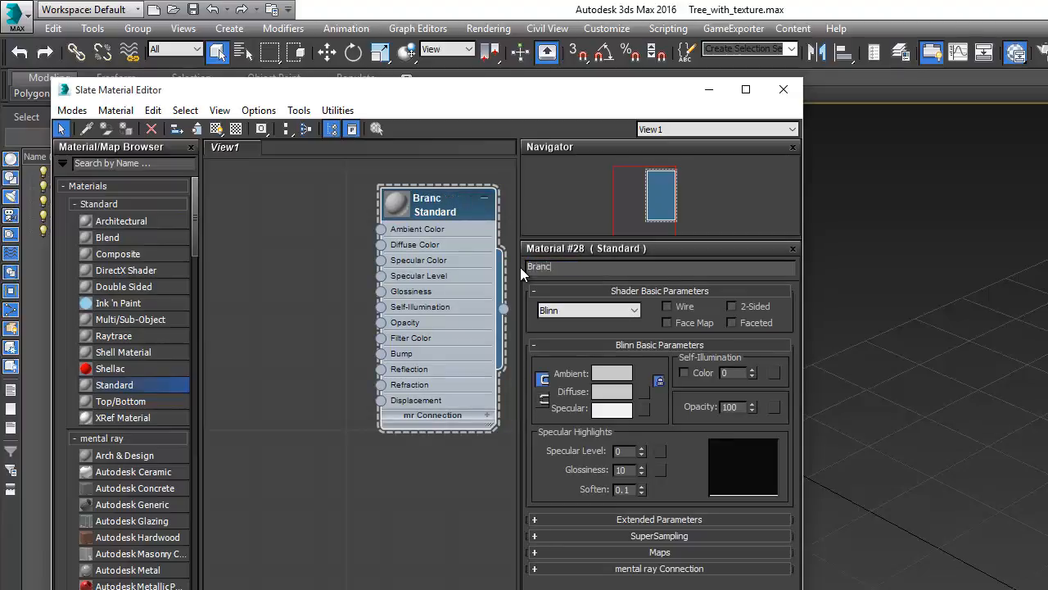
type("hes")
key("Return")
- Add a Bitmap map to the material view using the bark image spschors.jpg
left_click_drag(193, 222, 188, 312)
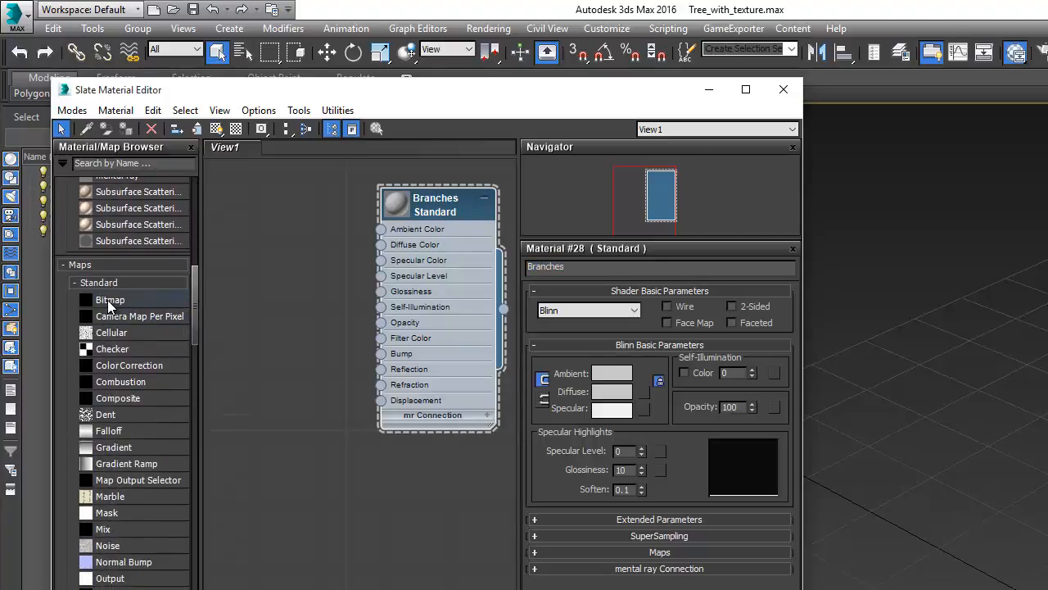
left_click_drag(109, 304, 275, 273)
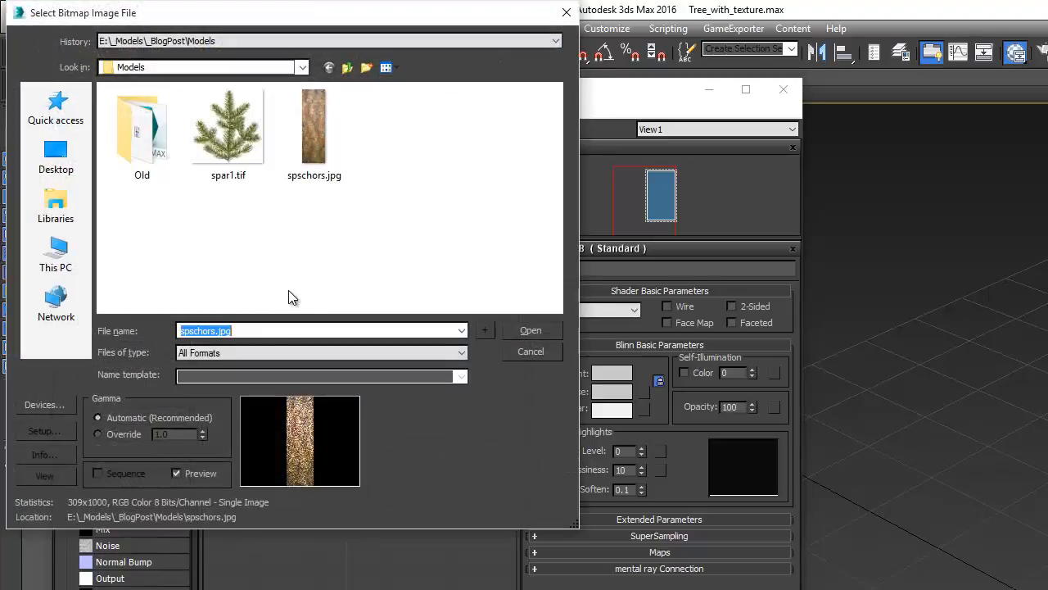
left_click(312, 129)
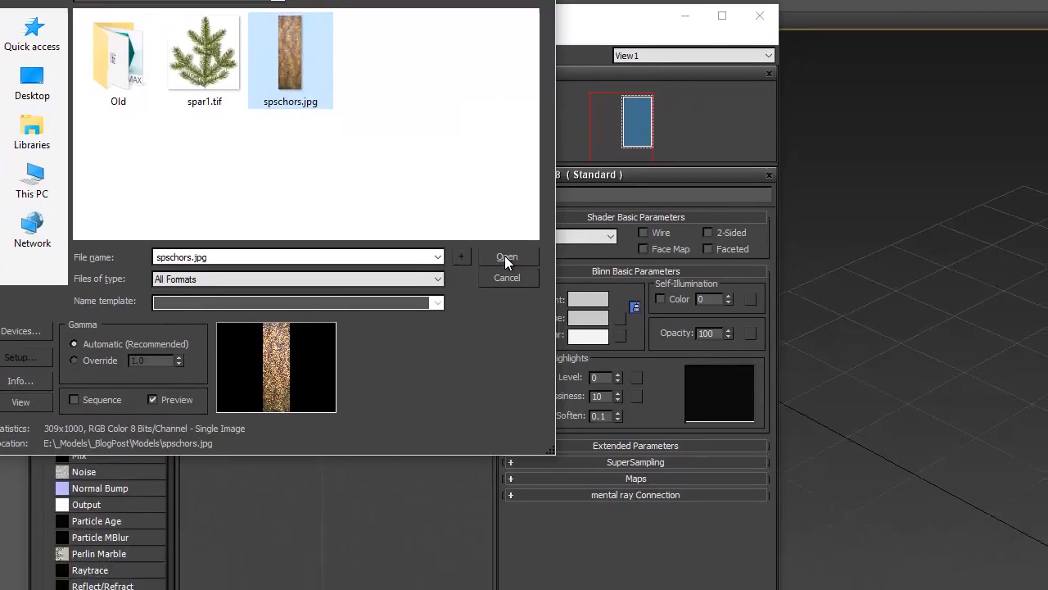
left_click(528, 325)
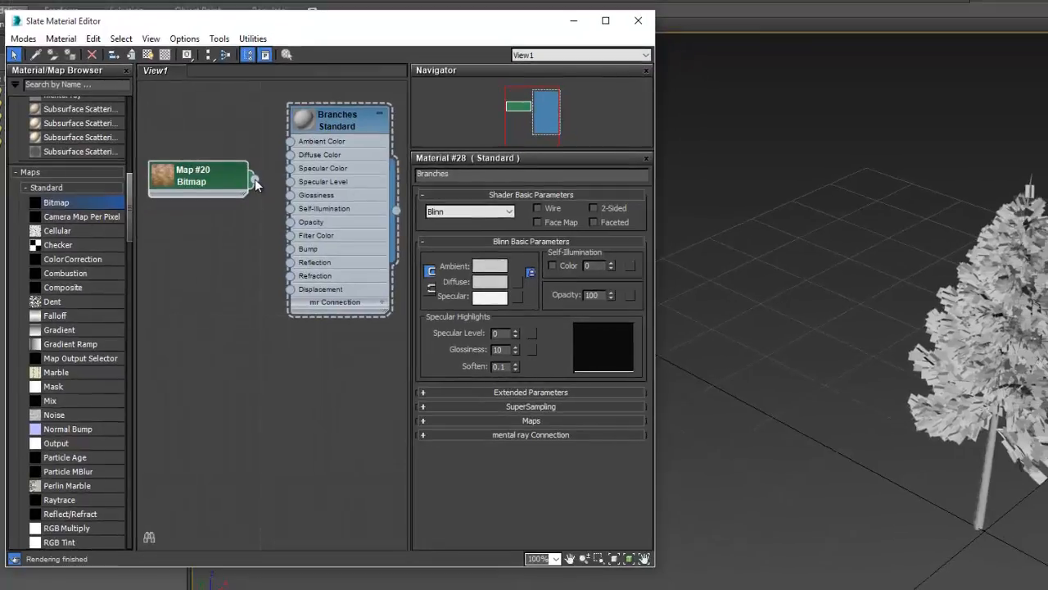
- Connect the bark bitmap to the Diffuse Color of Branches and assign that material to the tree trunk
left_click_drag(295, 135, 312, 116)
left_click_drag(269, 167, 290, 158)
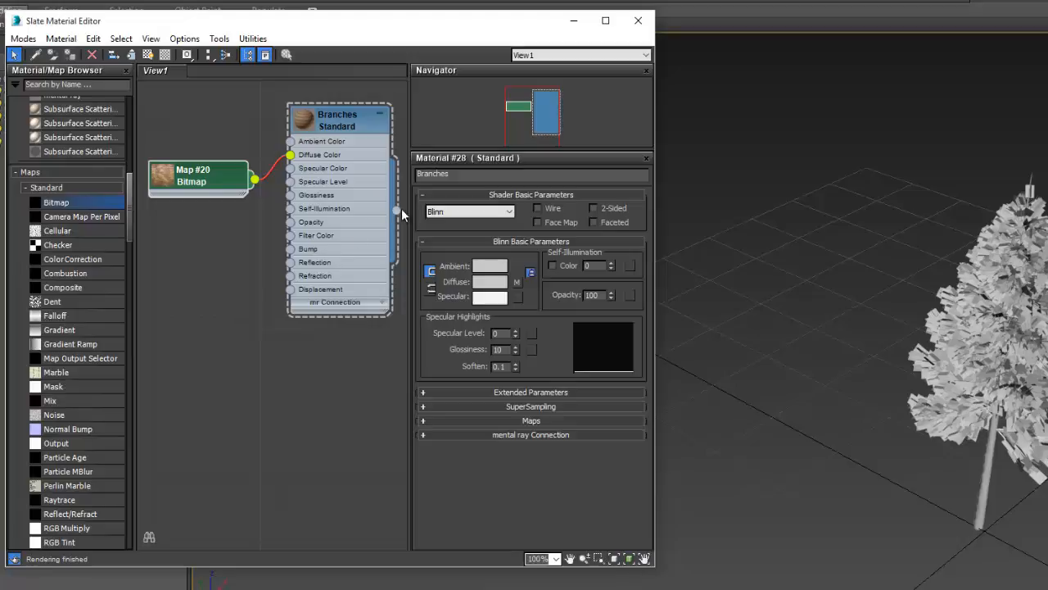
mouse_move(397, 210)
left_mouse_down()
mouse_move(496, 214)
mouse_move(733, 274)
mouse_move(919, 360)
mouse_move(971, 421)
mouse_move(981, 511)
left_mouse_up()
- Add a second Standard material below Branches and name it Needles
left_click_drag(129, 195, 137, 100)
left_click(58, 277)
left_click_drag(58, 277, 326, 396)
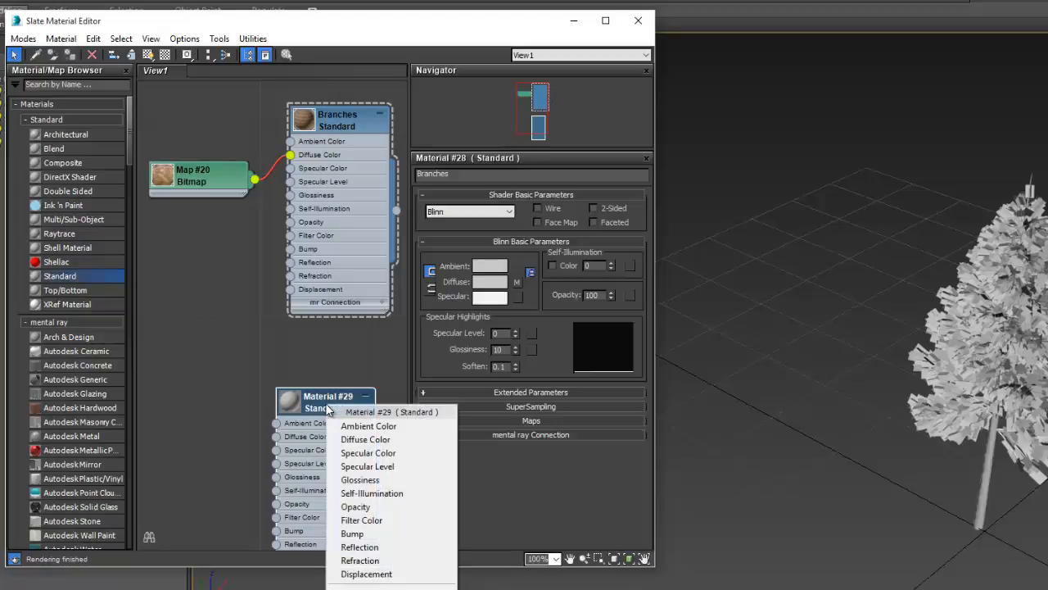
double_click(326, 408)
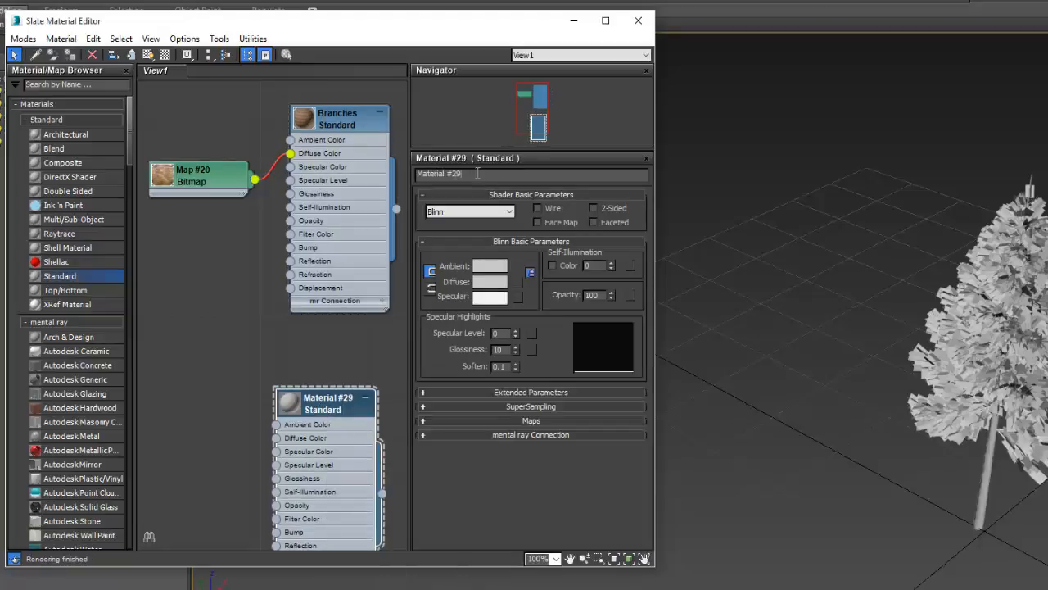
left_click_drag(477, 173, 416, 174)
type("Needles")
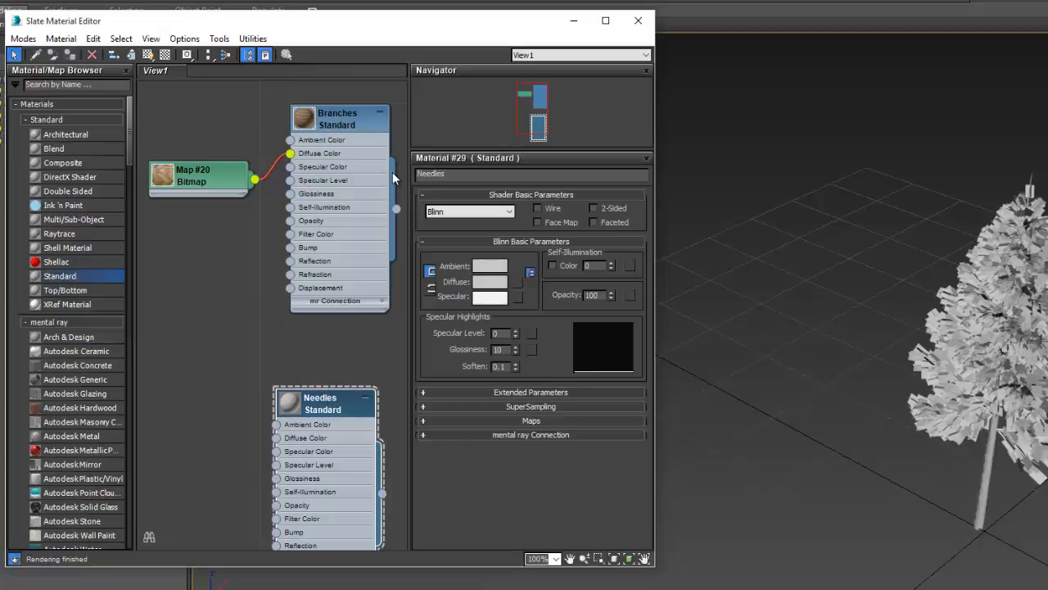
key("Return")
- Add a Bitmap map beside the Needles material using the image spar1.tif
left_click(129, 452)
left_click(49, 250)
left_click_drag(53, 258, 200, 473)
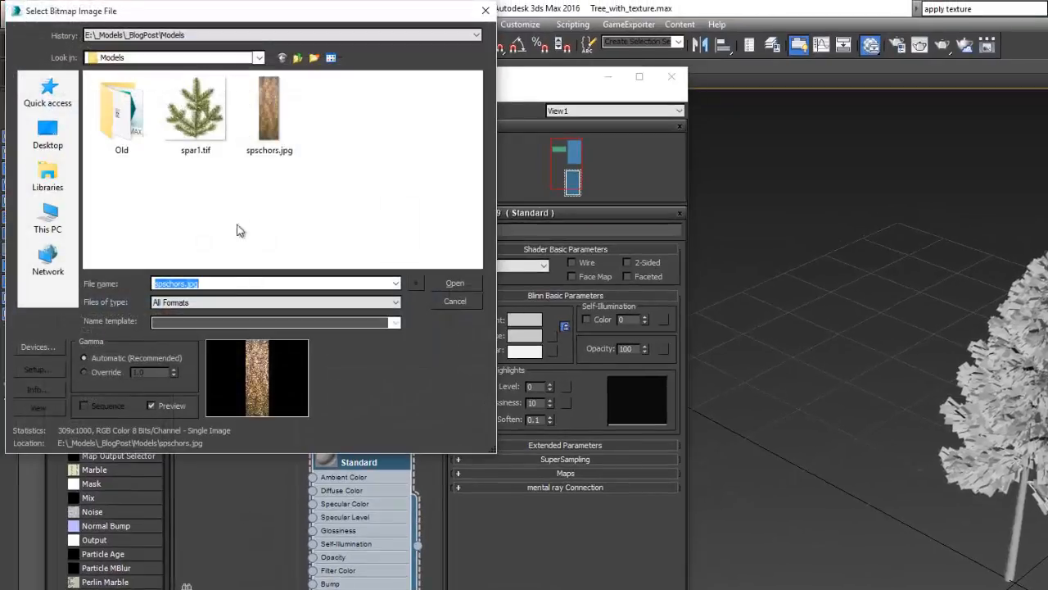
left_click(194, 113)
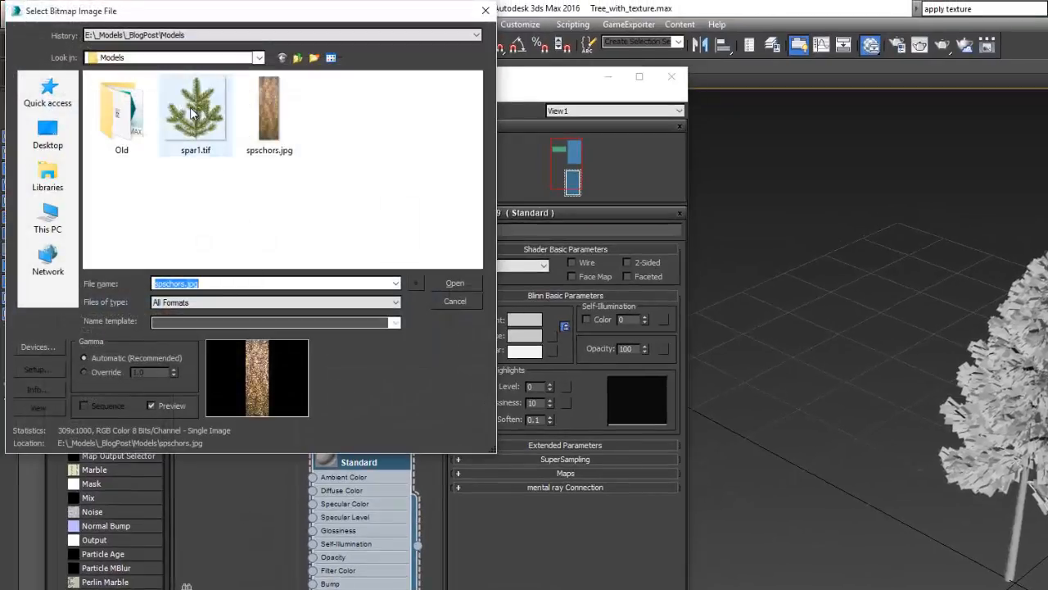
left_click(454, 283)
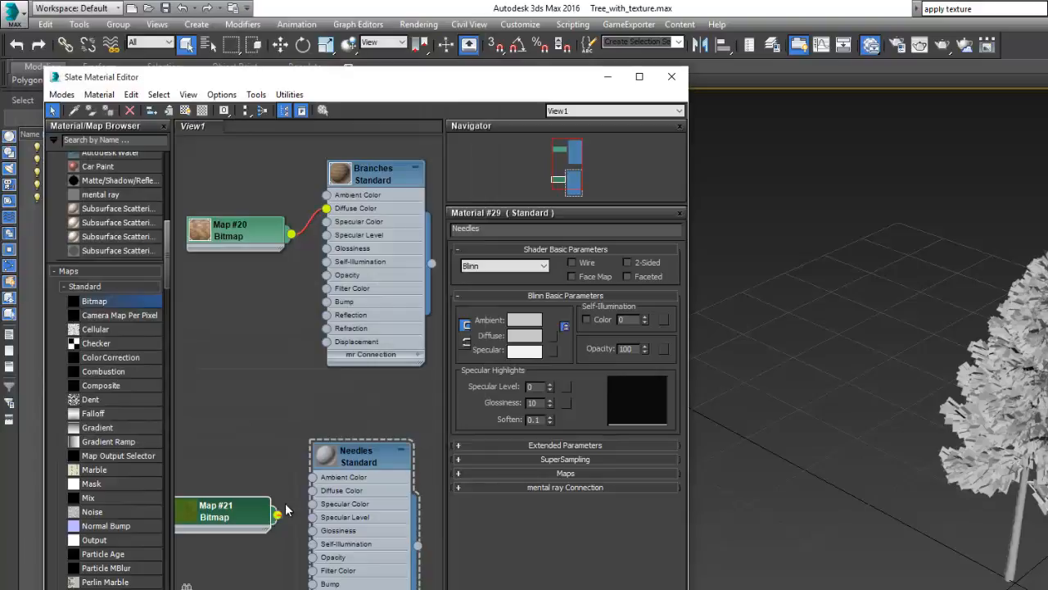
- Connect the needle bitmap to the Diffuse Color of Needles and assign that material to the tree's foliage
left_click_drag(278, 514, 312, 490)
left_click_drag(418, 549, 957, 471)
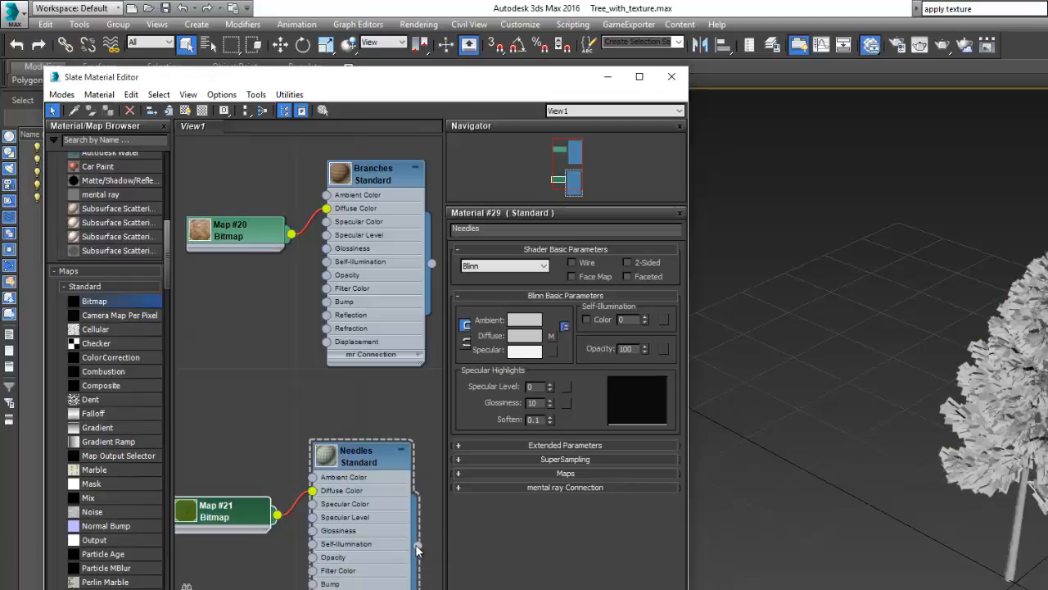
left_click_drag(418, 547, 1047, 526)
mouse_move(234, 498)
left_mouse_down()
mouse_move(241, 470)
mouse_move(244, 480)
left_mouse_up()
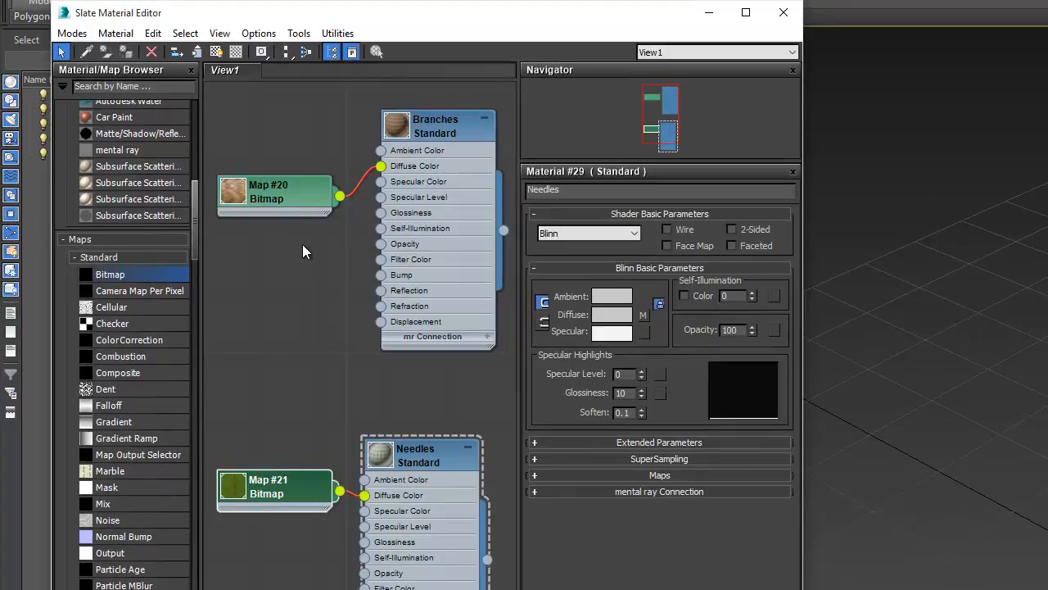
- Show both the bark and needle bitmaps shaded in the viewport, closing the material editor
left_click(287, 197)
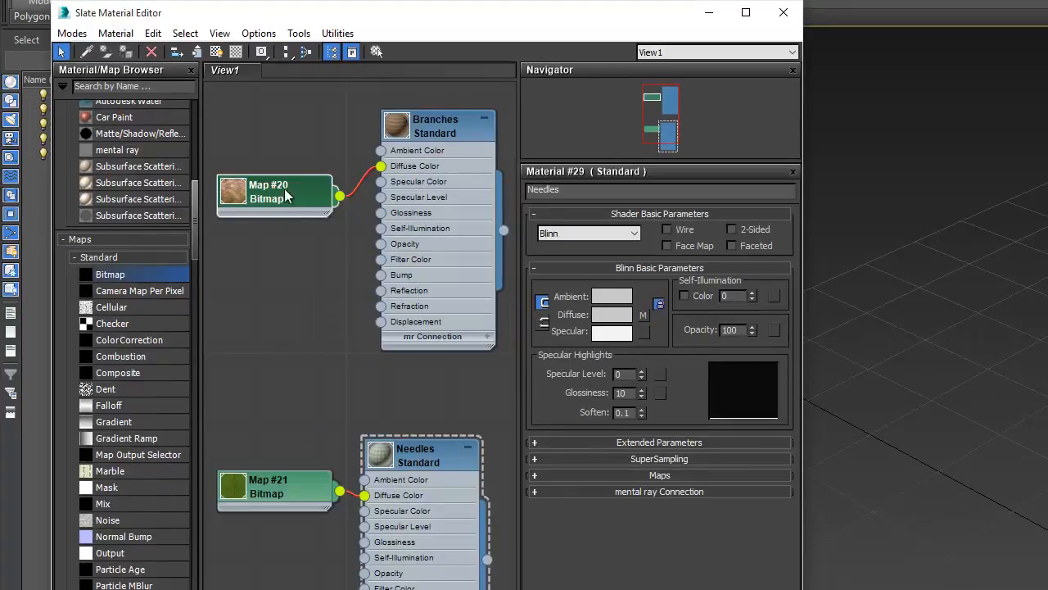
left_click(215, 51)
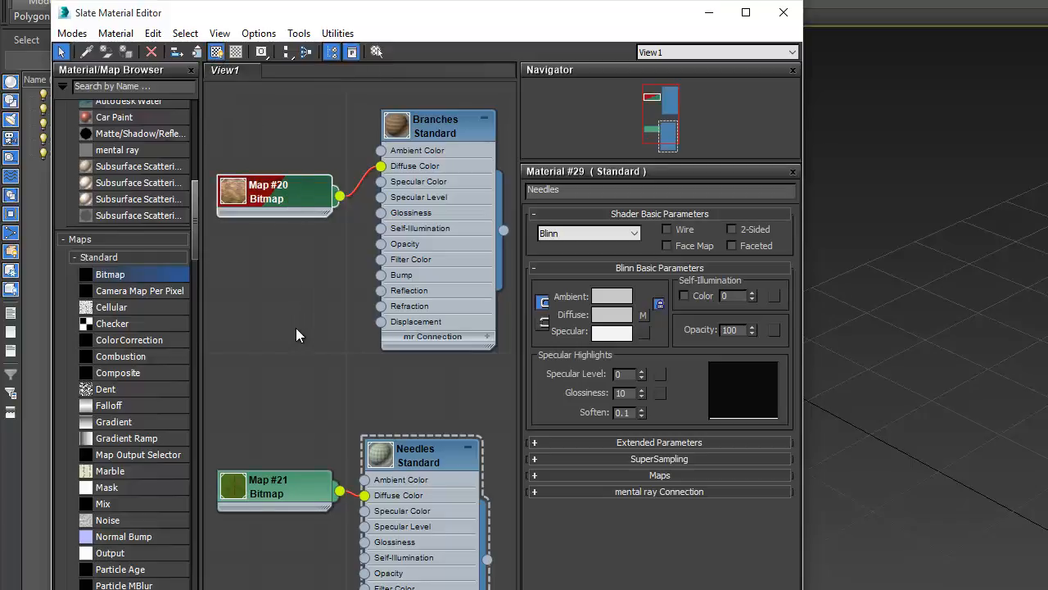
left_click(273, 491)
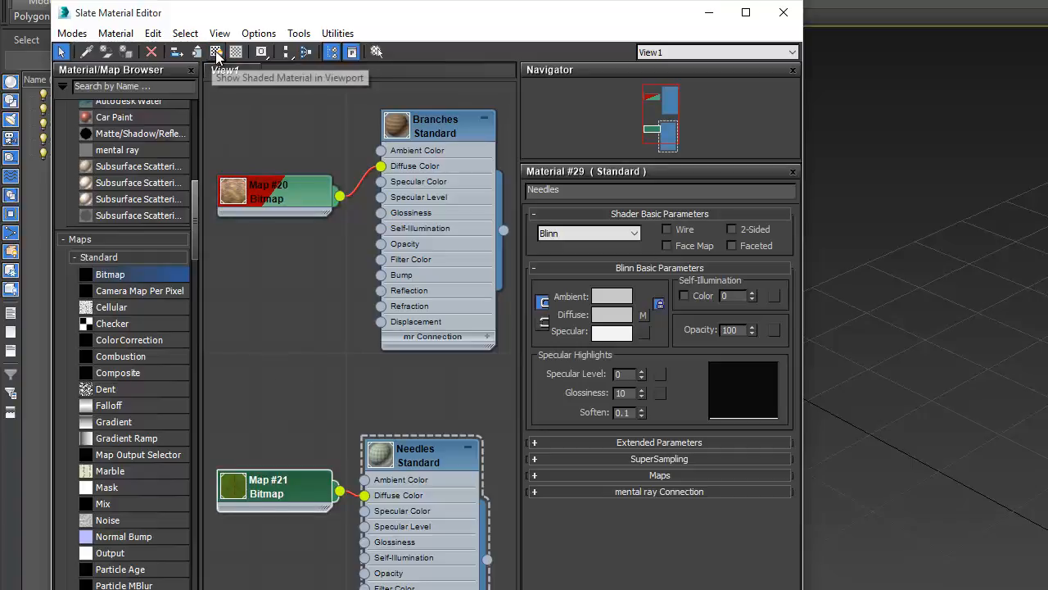
left_click(217, 52)
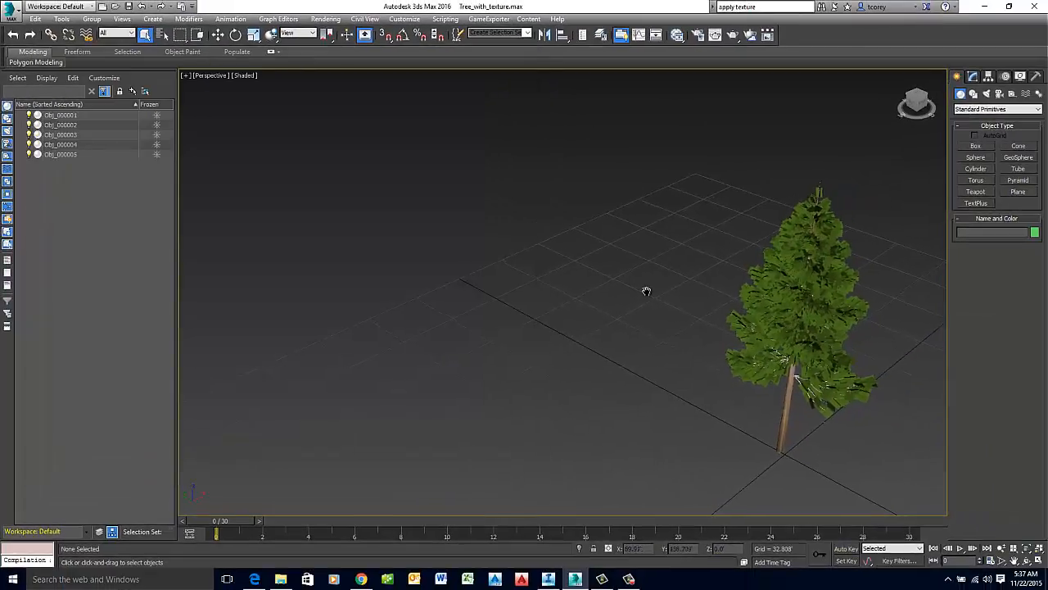
middle_click_drag(646, 290, 595, 287)
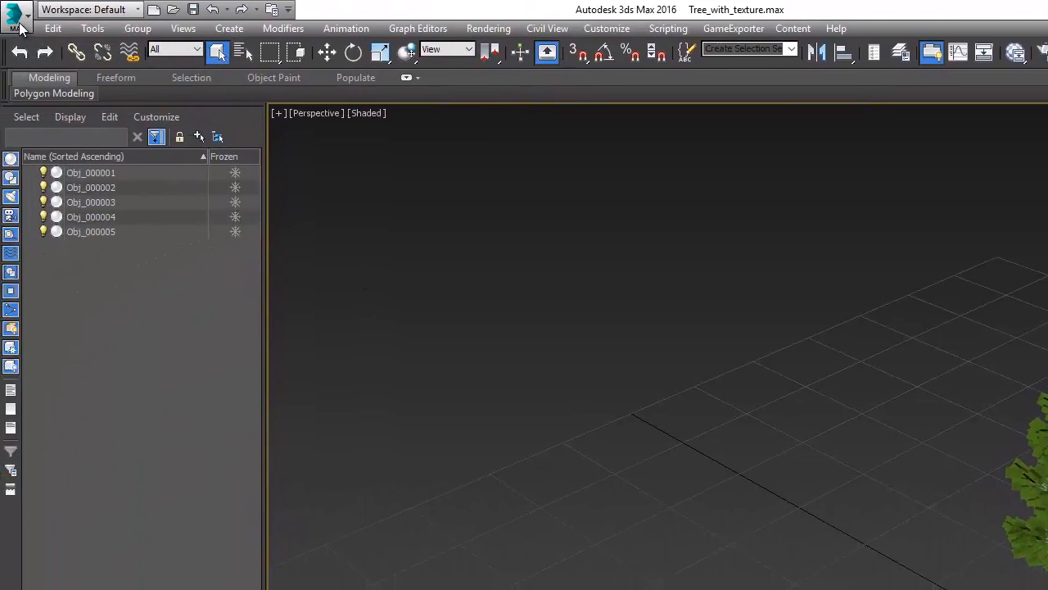
- Export the scene in 3D Studio format as Tree with Texture.3DS in the _BlogPost folder, replacing the existing file
left_click(18, 17)
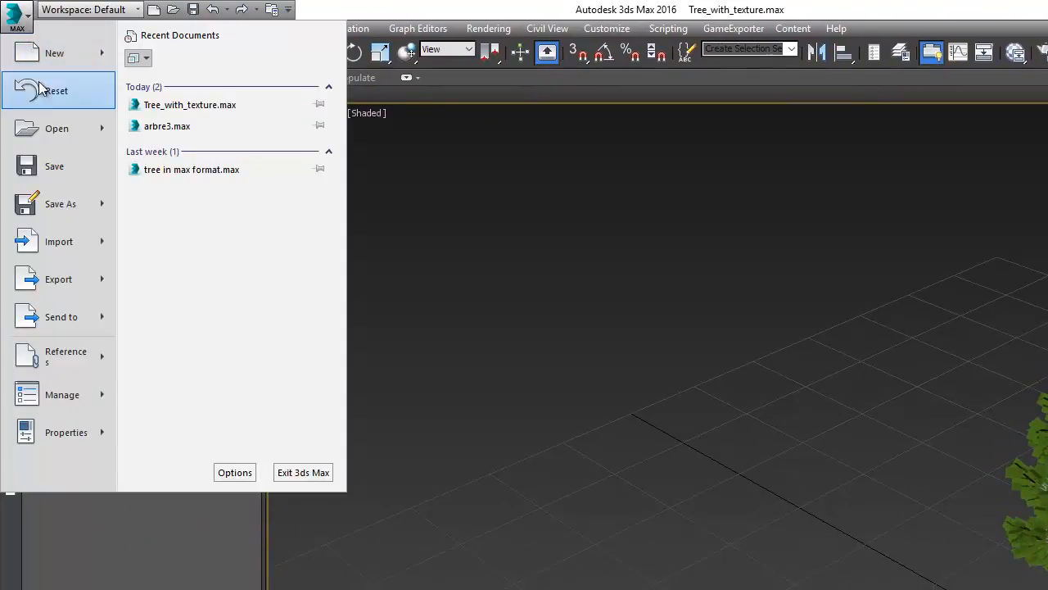
mouse_move(59, 279)
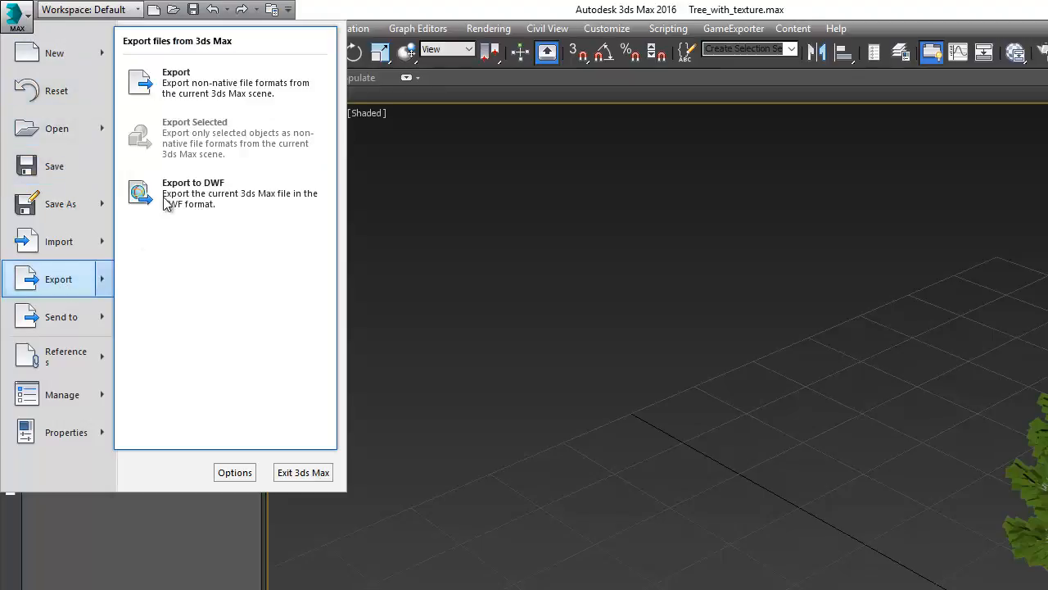
left_click(172, 143)
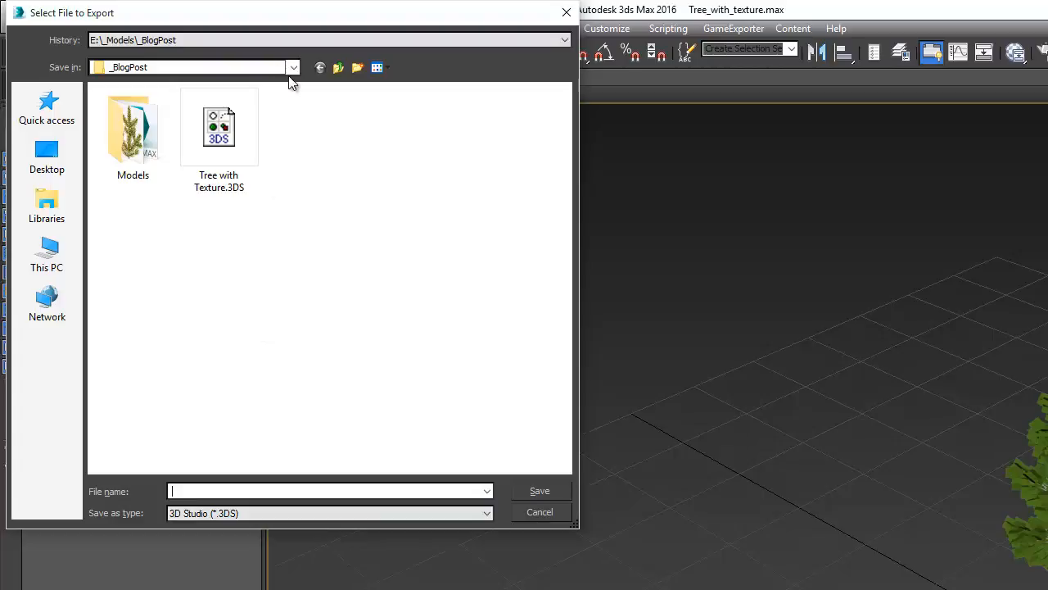
left_click(217, 155)
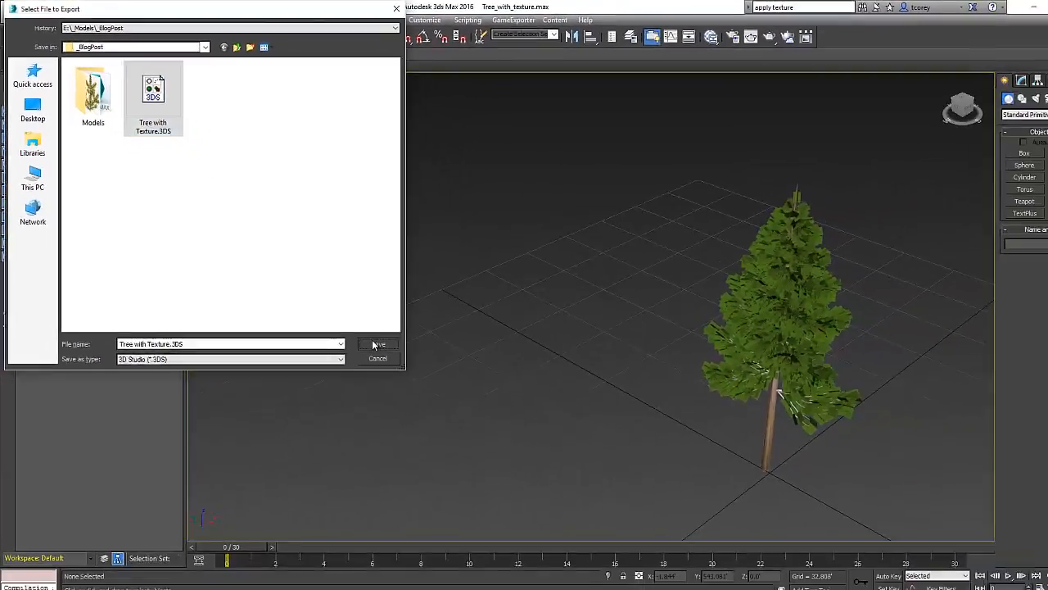
left_click(534, 492)
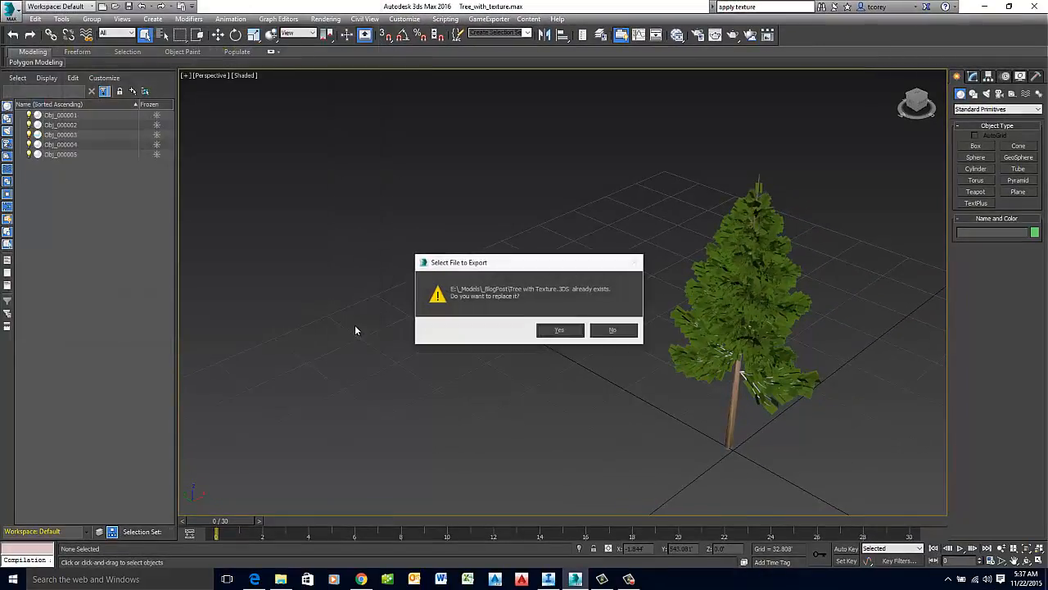
left_click(558, 329)
left_click(498, 301)
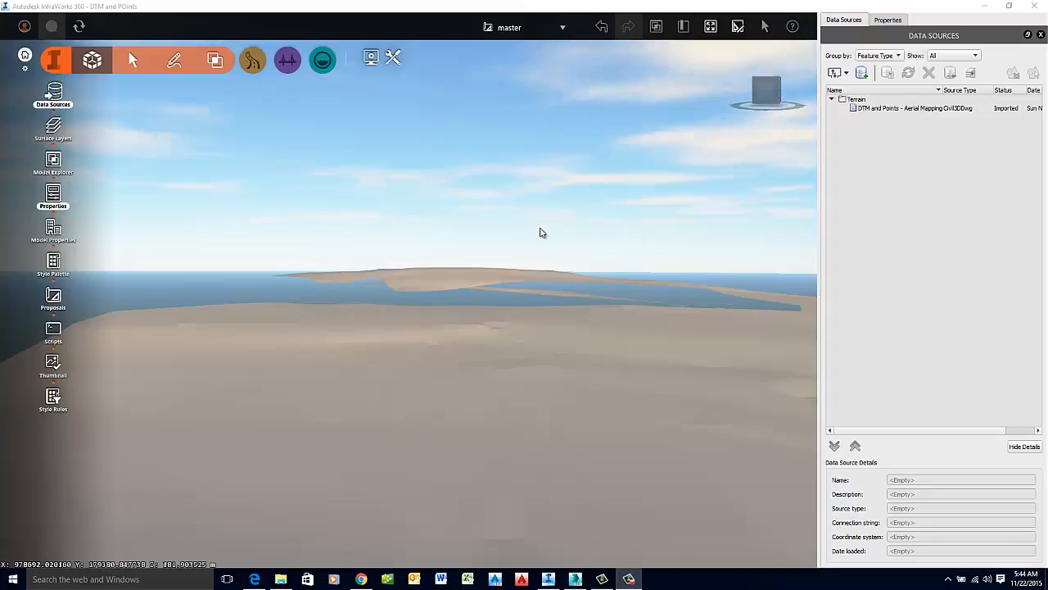
- Add Tree with Texture.3DS from the _BlogPost folder as a 3D Model data source
left_click(846, 73)
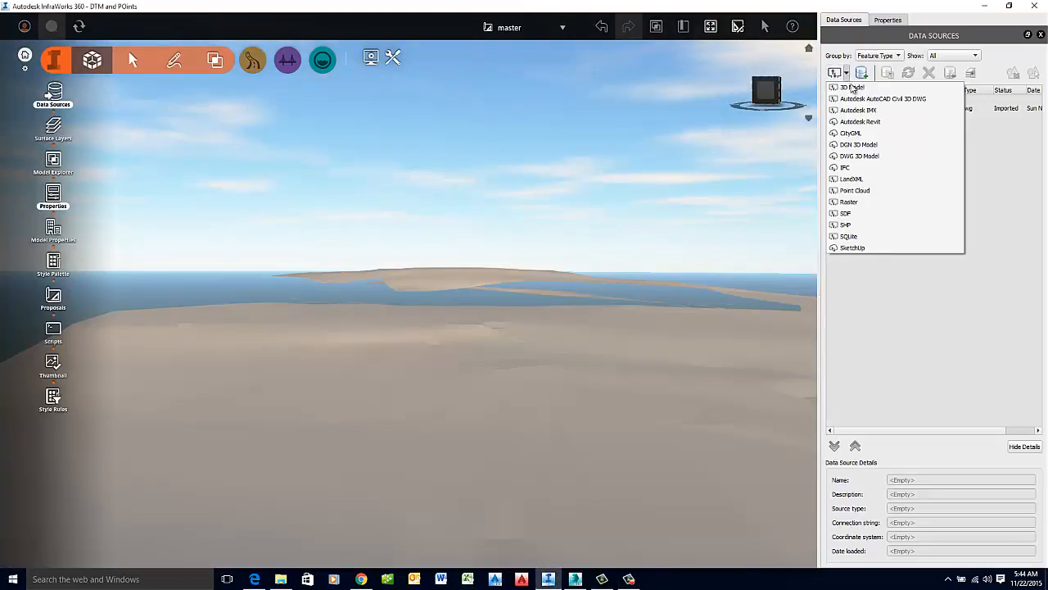
left_click(851, 88)
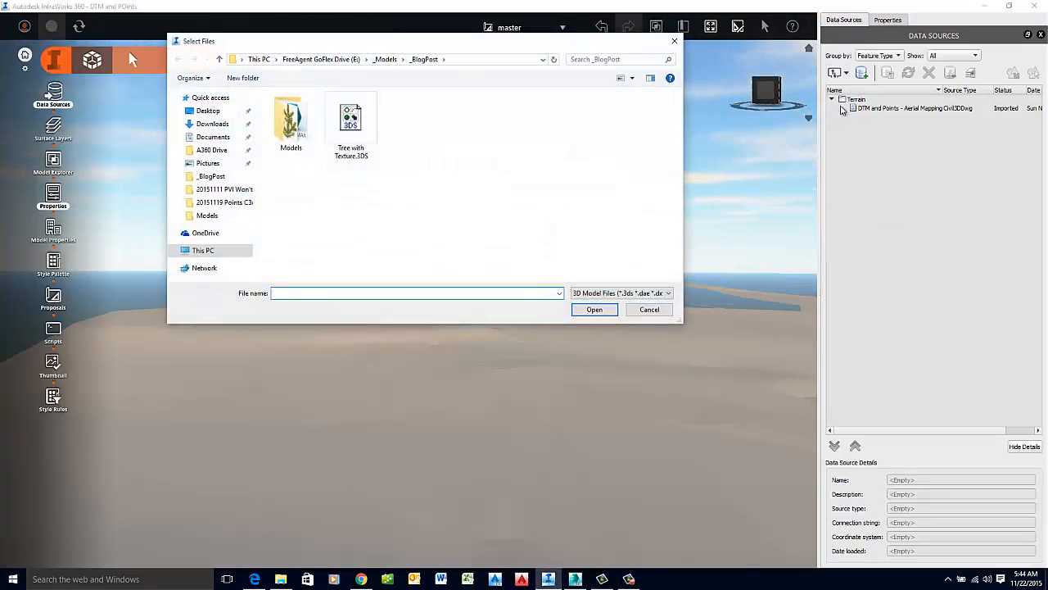
left_click(351, 125)
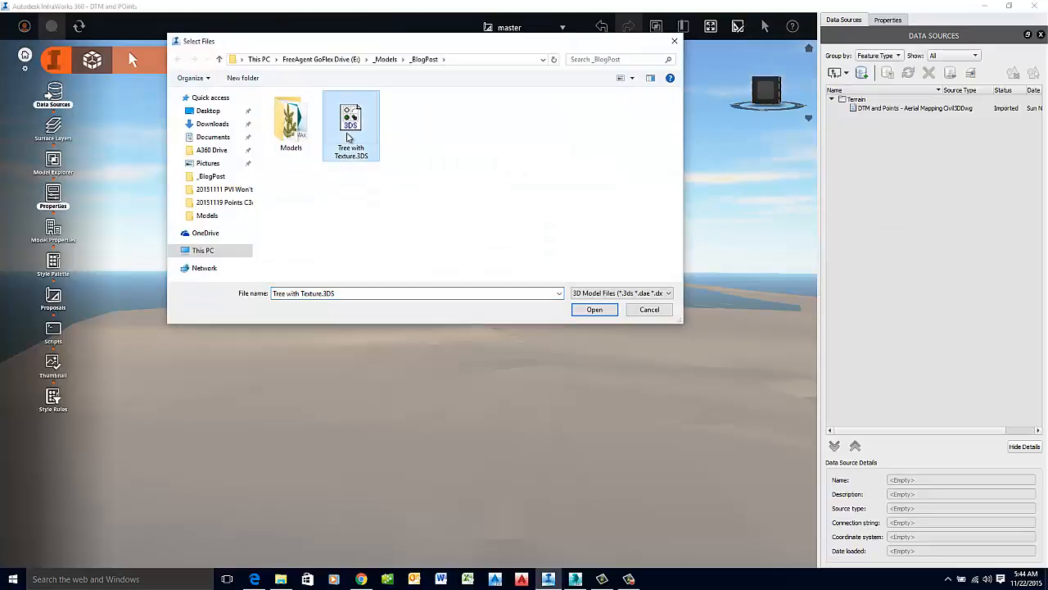
left_click(595, 309)
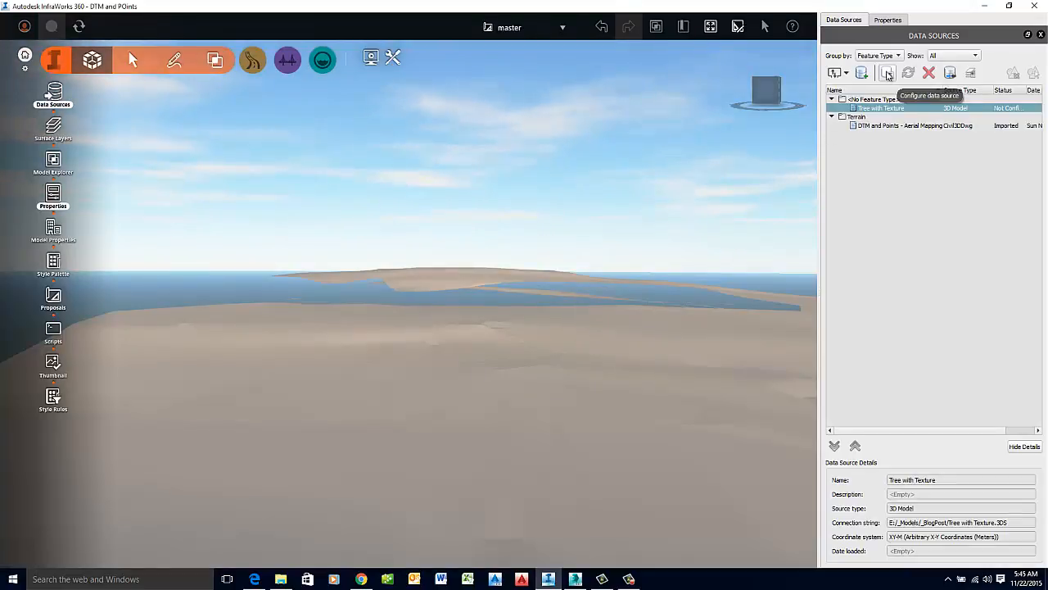
- Open the configuration of the Tree with Texture data source and set its type to Trees
left_click(889, 75)
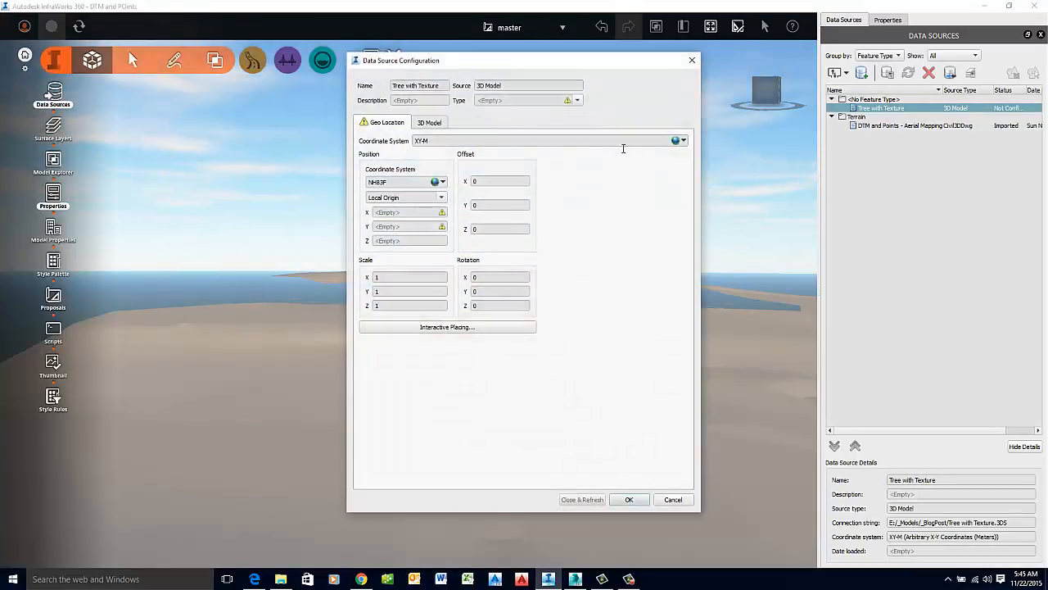
left_click(577, 100)
left_click(491, 204)
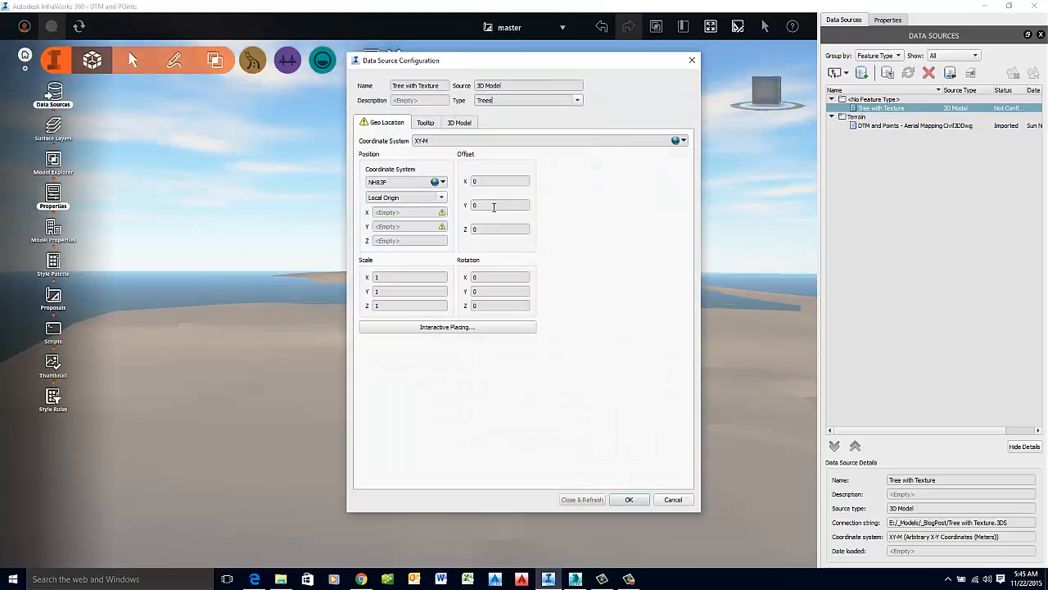
- Place the tree interactively on the foreground terrain, close and refresh the data source configuration, and inspect the textured tree up close
left_click(435, 327)
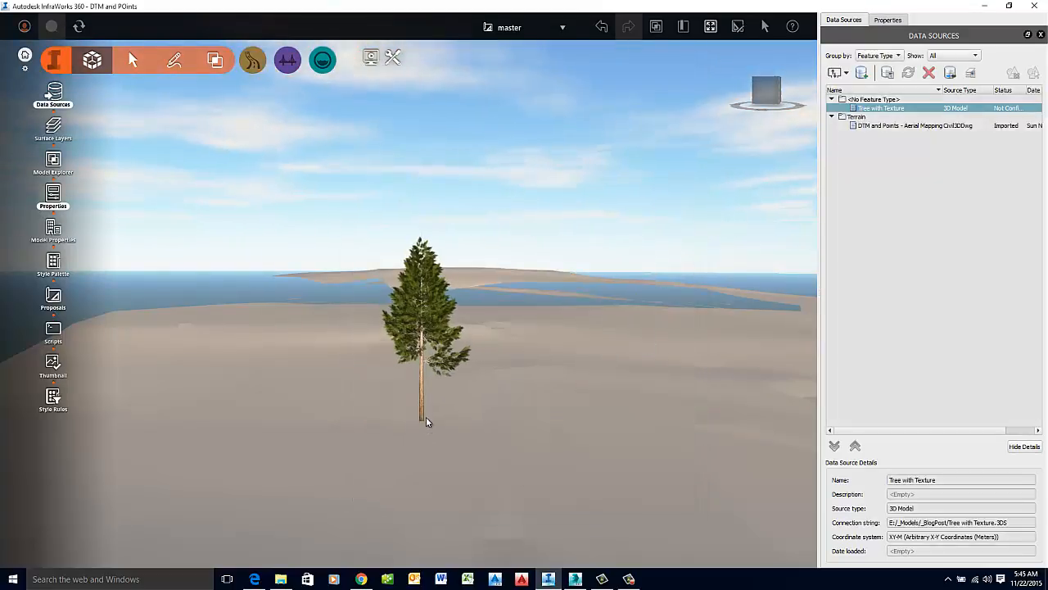
left_click(426, 418)
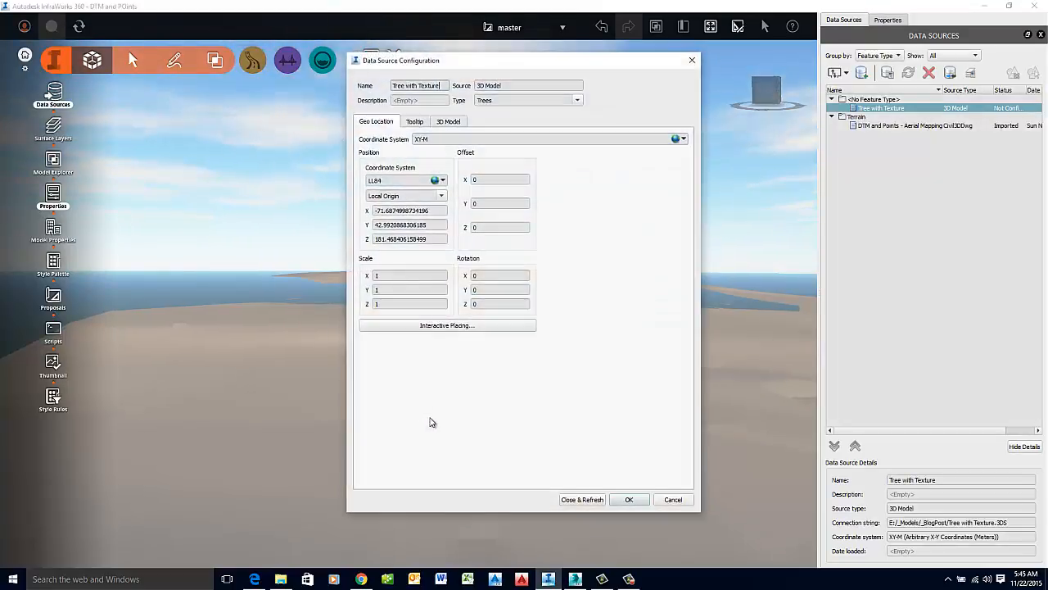
left_click(580, 499)
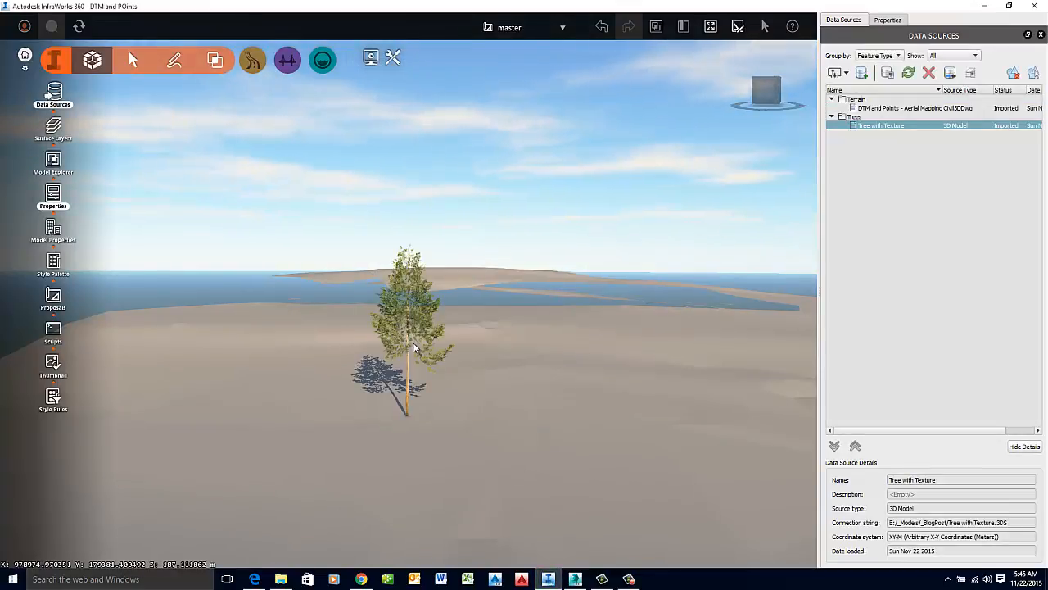
scroll(416, 348, "up", 4)
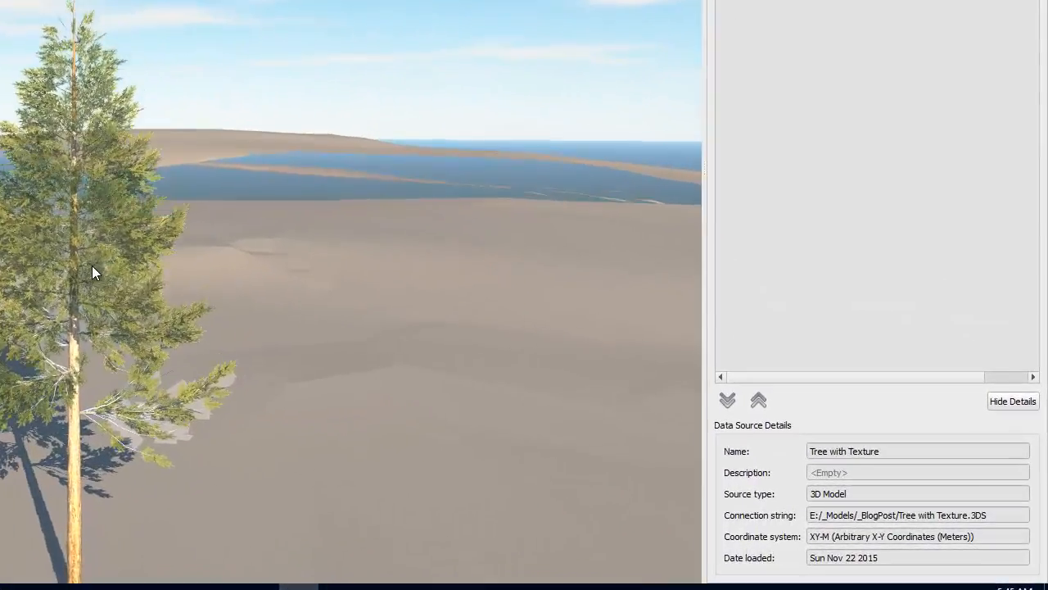
middle_click_drag(91, 266, 88, 332)
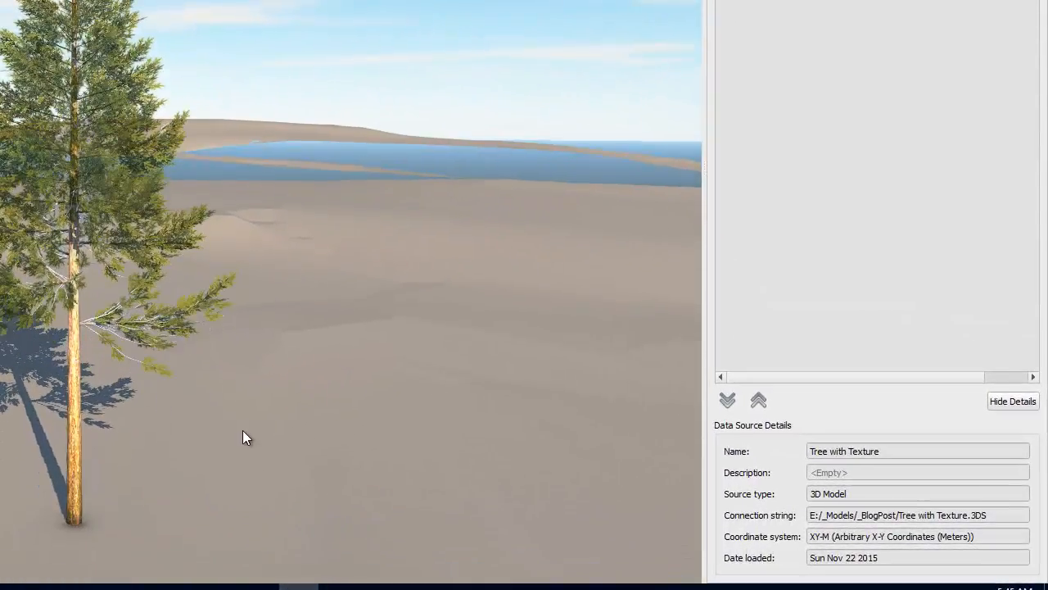